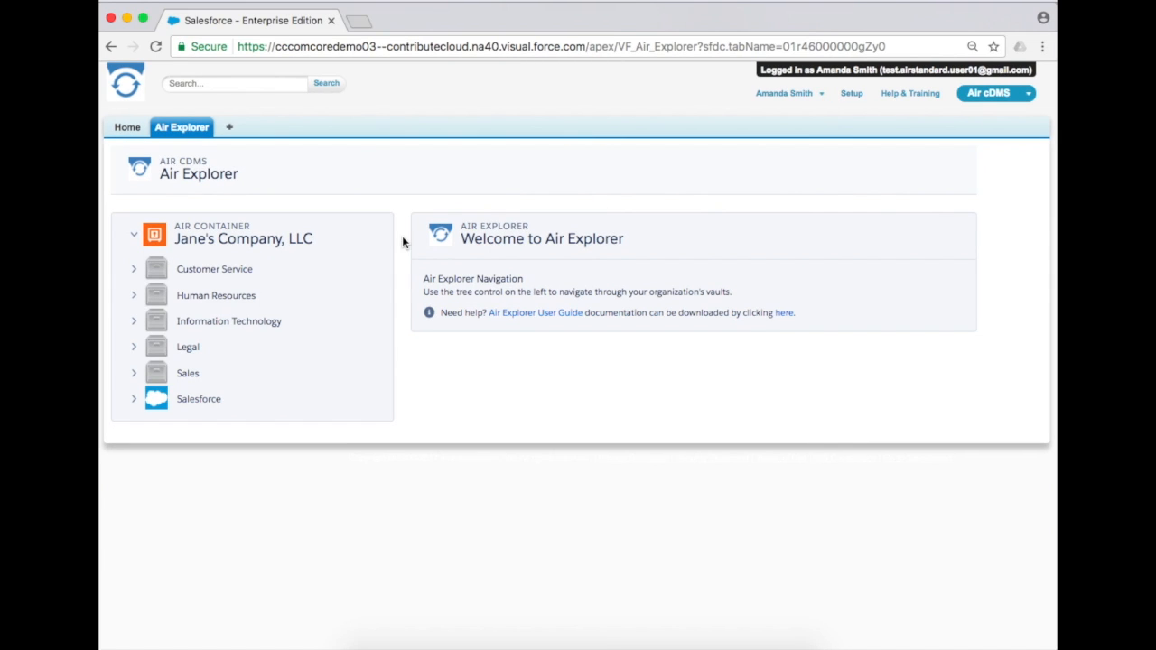
View the Jane's Company, LLC container, expand Human Resources and Employees in its tree, and inspect the first-listed employee's folder
{"action": "left_click", "coordinate": [253, 238]}
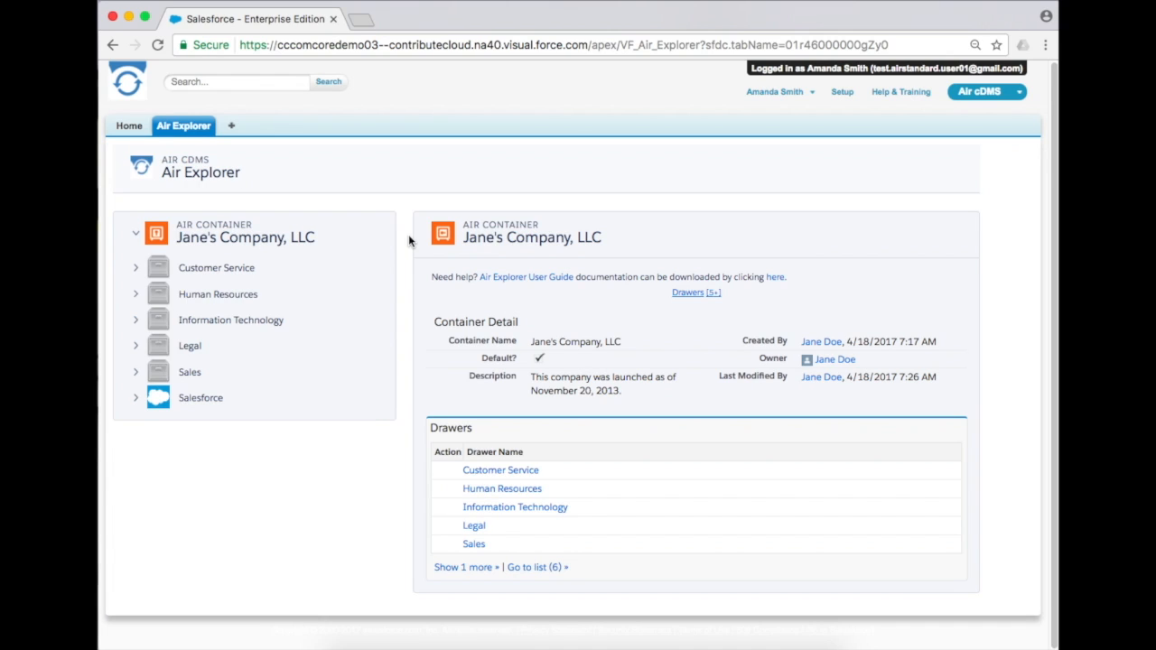
{"action": "left_click", "coordinate": [137, 298]}
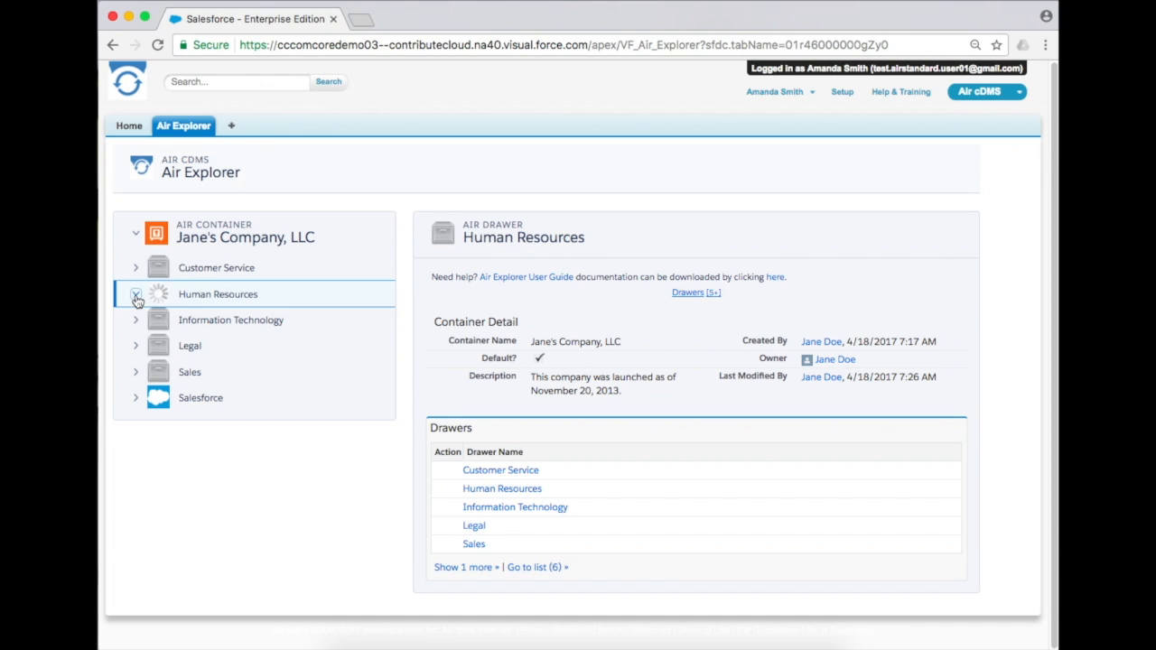
{"action": "left_click", "coordinate": [153, 322]}
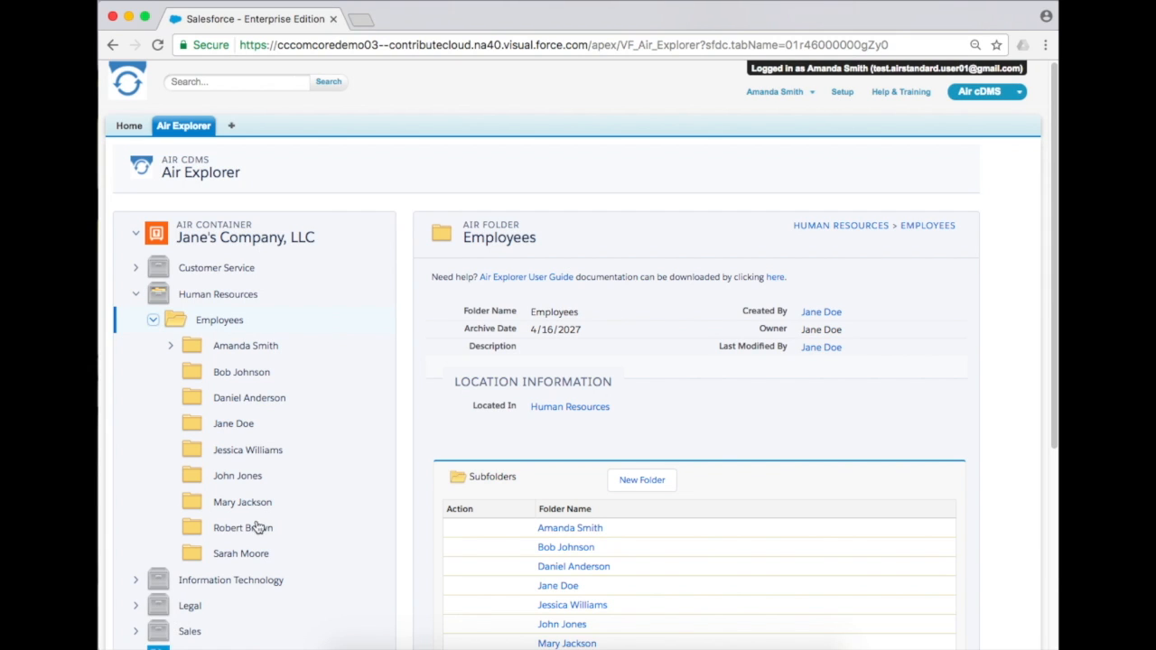
{"action": "left_click", "coordinate": [264, 348]}
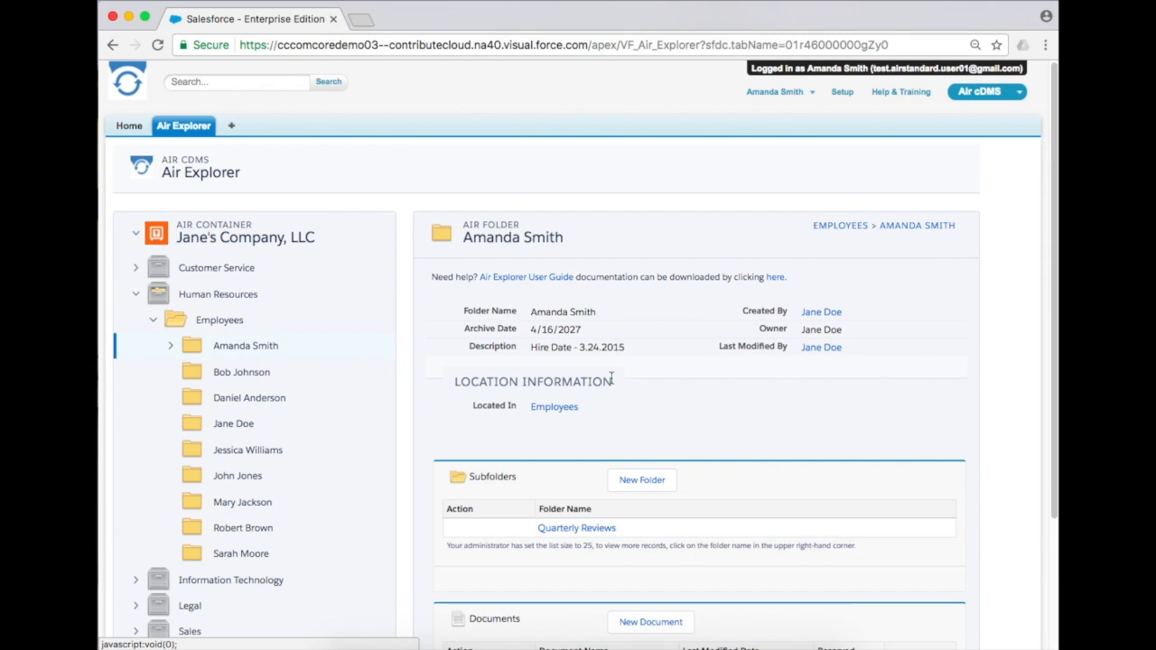
{"action": "scroll", "coordinate": [610, 377], "scroll_direction": "down", "scroll_amount": 2}
{"action": "scroll", "coordinate": [611, 378], "scroll_direction": "down", "scroll_amount": 1}
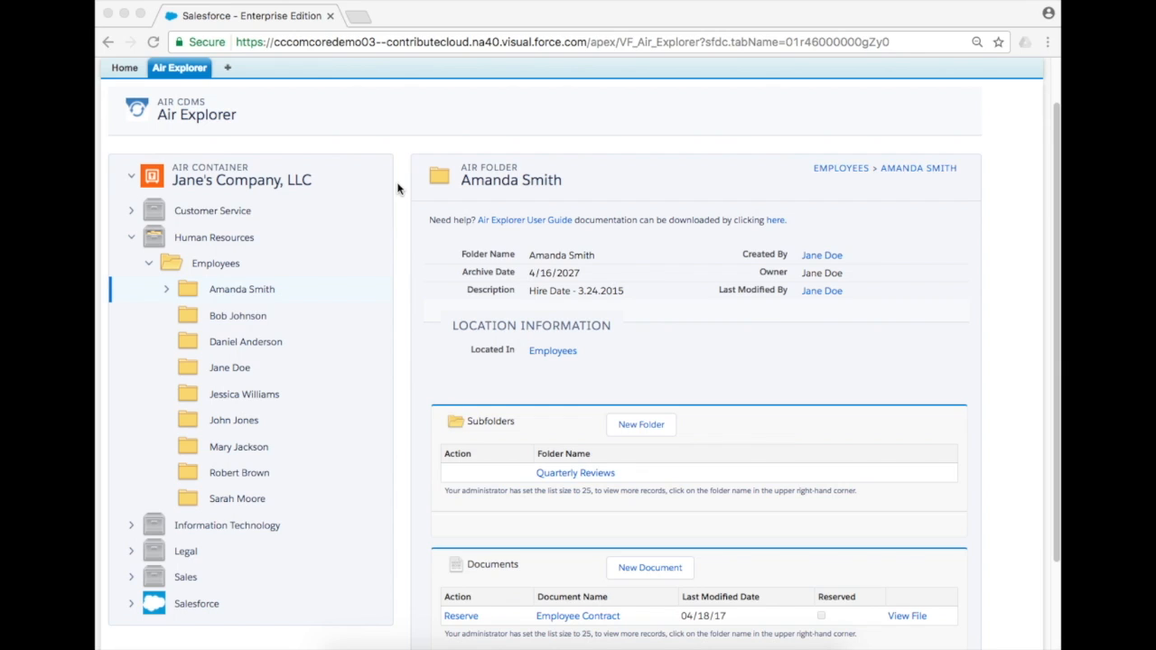
From the container's drawer list, open the Human Resources drawer's Employees folder and view the first-listed employee's folder detail page
{"action": "left_click", "coordinate": [244, 184]}
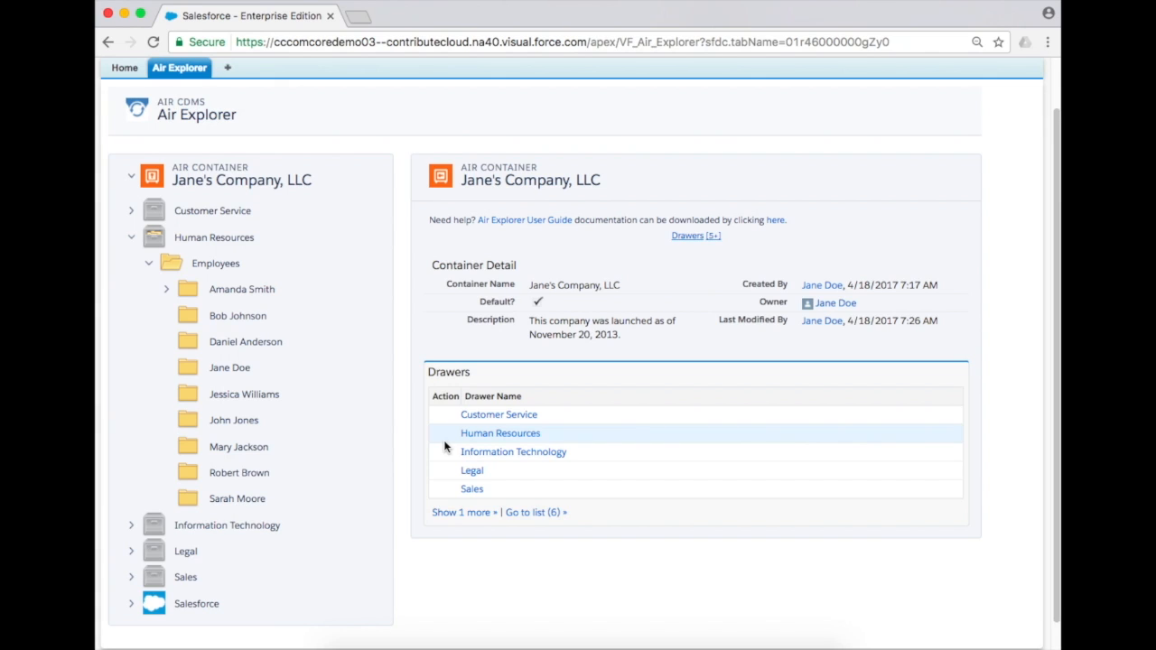
{"action": "left_click", "coordinate": [492, 435]}
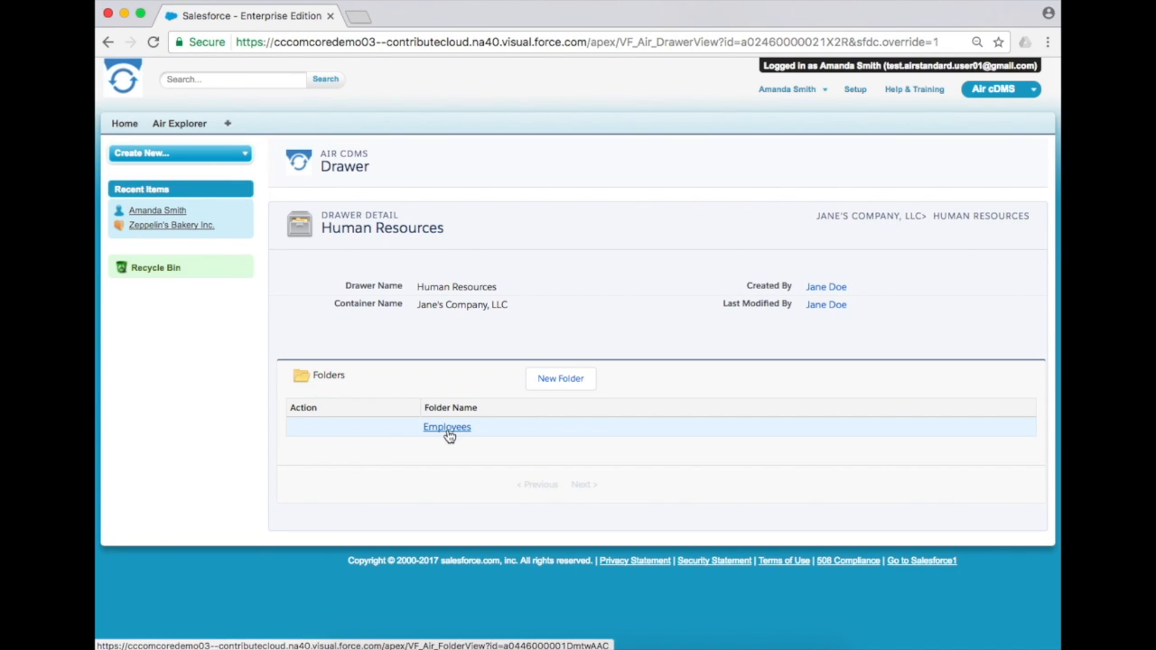
{"action": "left_click", "coordinate": [447, 429]}
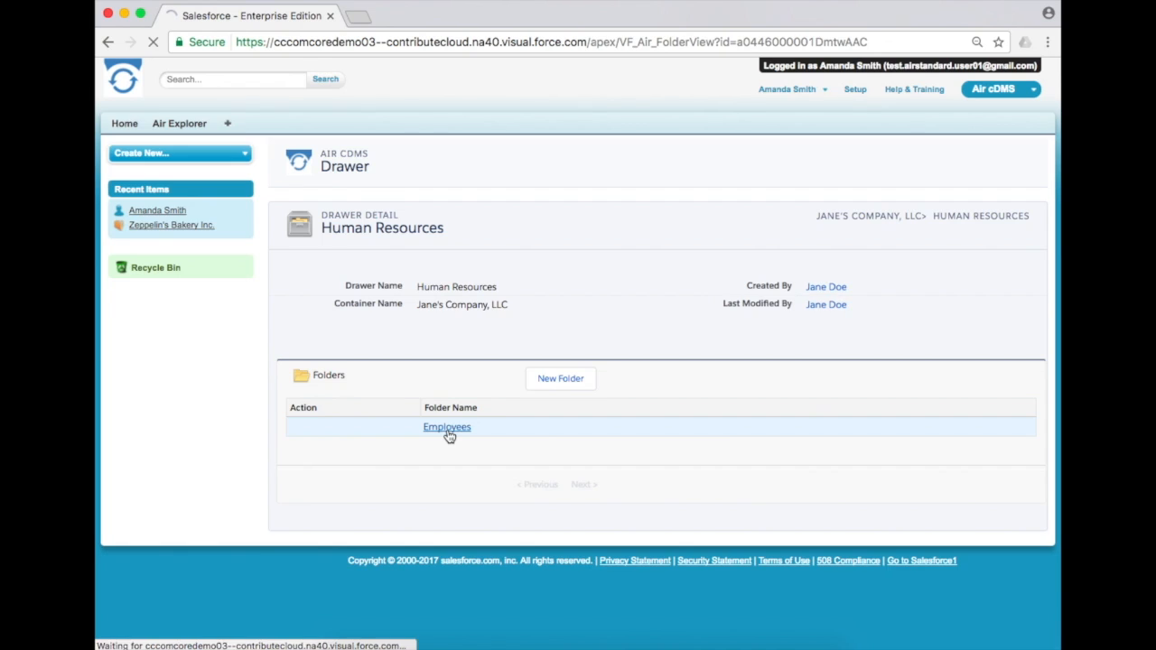
{"action": "scroll", "coordinate": [448, 437], "scroll_direction": "down", "scroll_amount": 2}
{"action": "scroll", "coordinate": [449, 436], "scroll_direction": "down", "scroll_amount": 3}
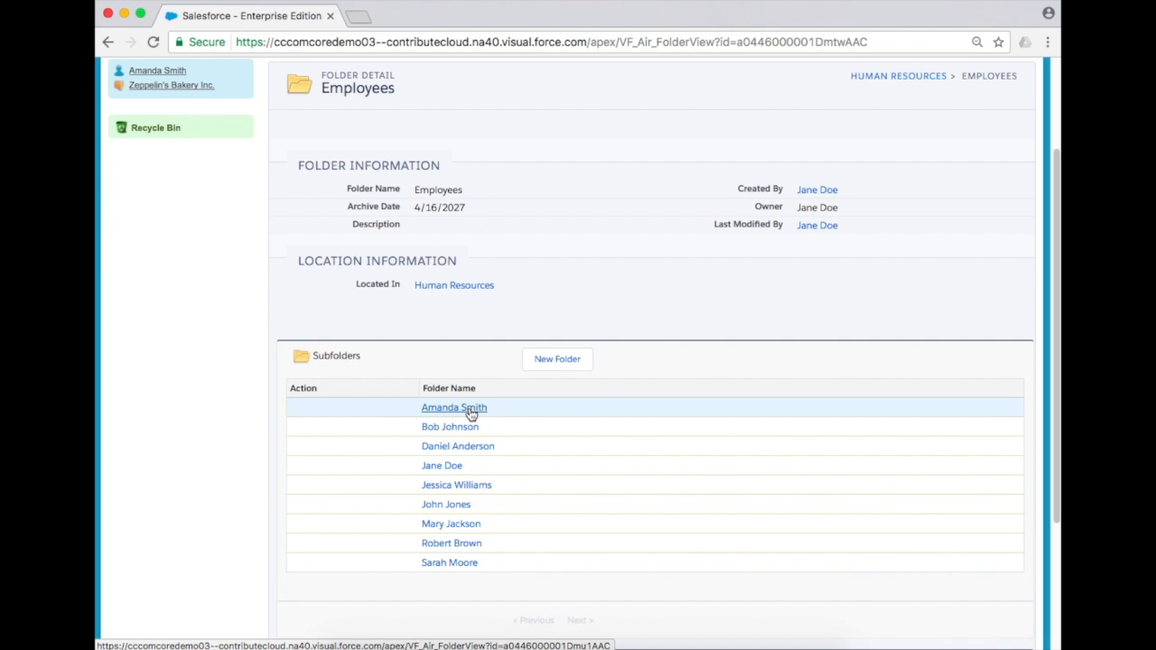
{"action": "left_click", "coordinate": [470, 413]}
{"action": "scroll", "coordinate": [470, 415], "scroll_direction": "down", "scroll_amount": 2}
{"action": "scroll", "coordinate": [470, 414], "scroll_direction": "down", "scroll_amount": 3}
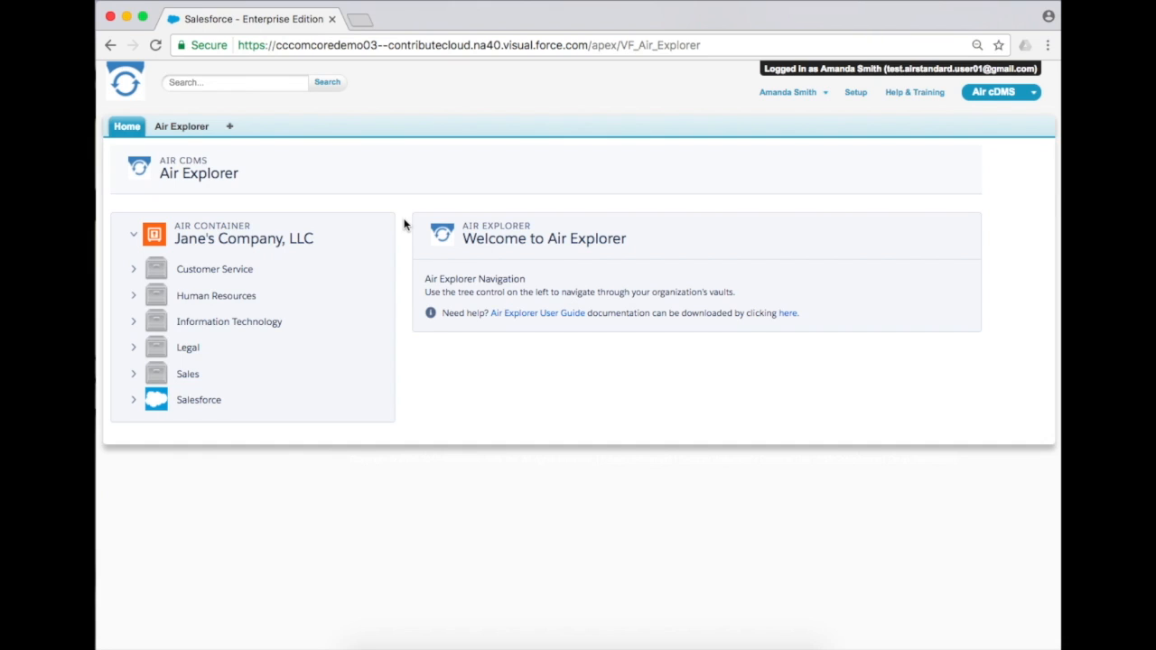
In Human Resources > Employees, create an Air Folder named with the new employee's full name and described as "Hire Date - 4.18.2017"
{"action": "left_click", "coordinate": [135, 299]}
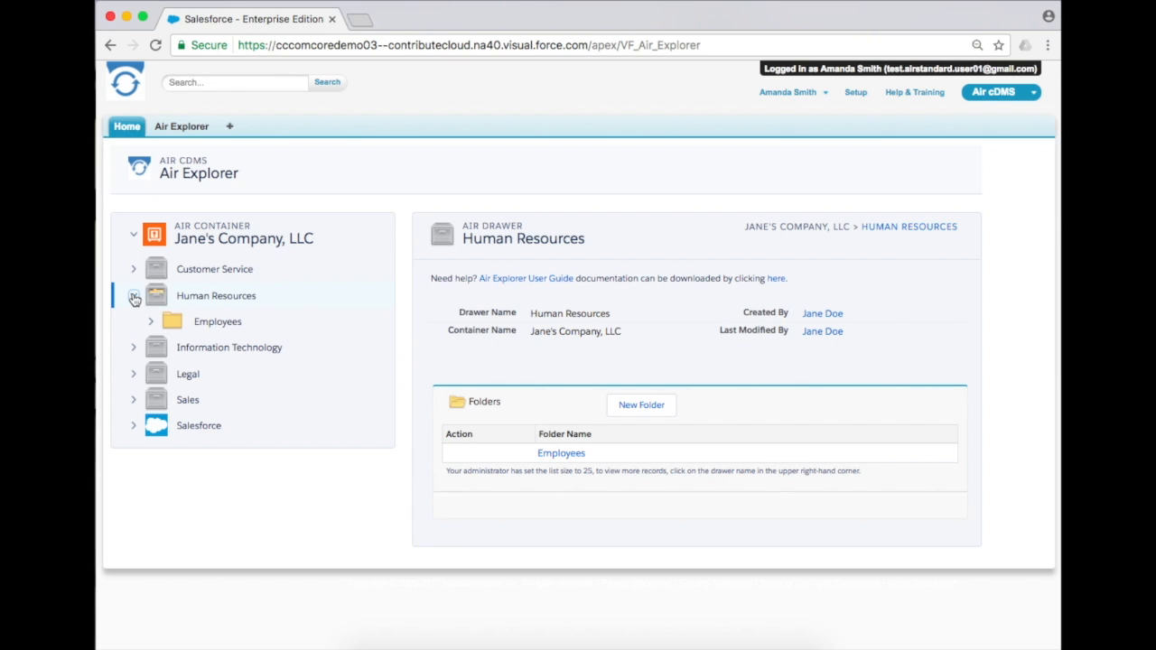
{"action": "left_click", "coordinate": [187, 328]}
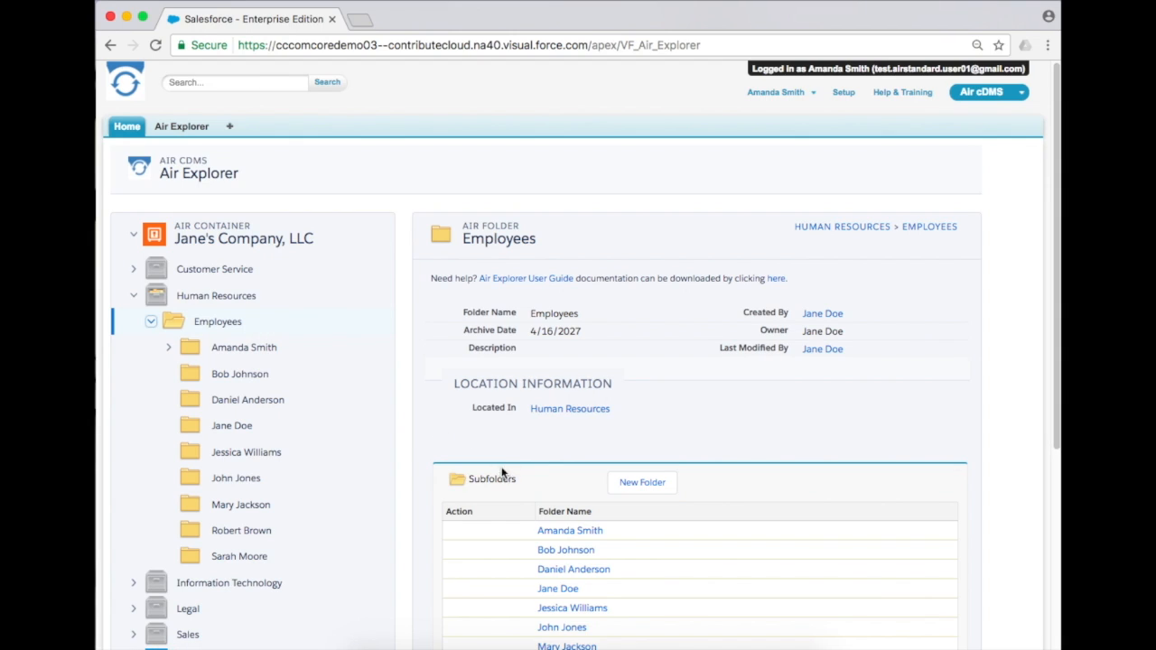
{"action": "left_click", "coordinate": [642, 484]}
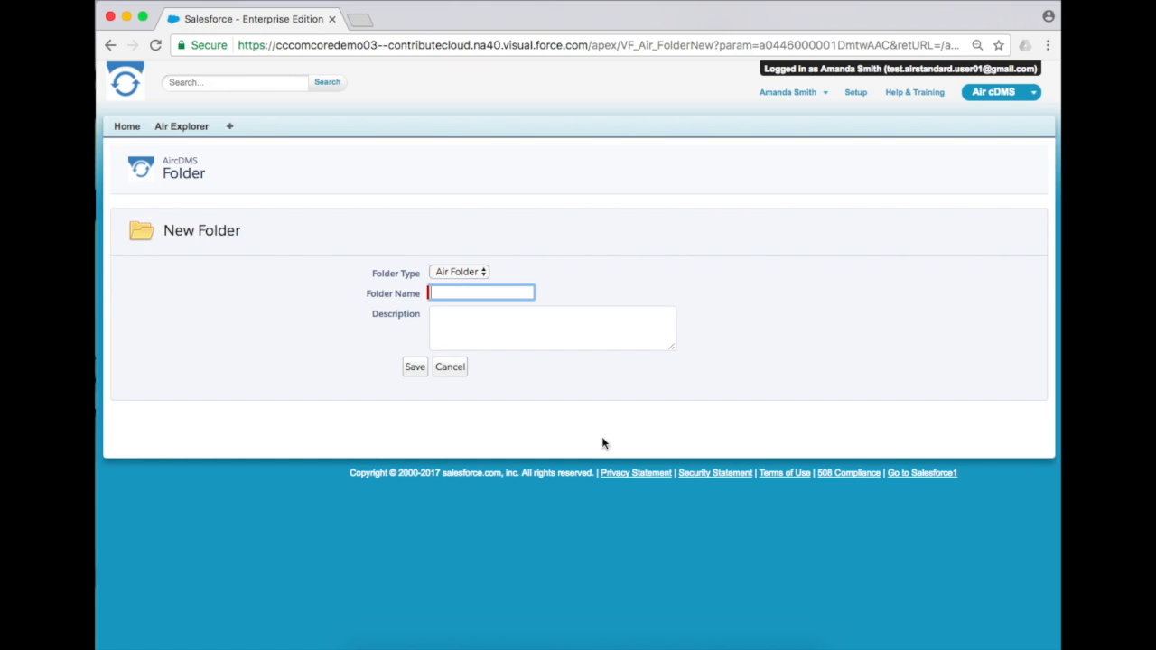
{"action": "type", "text": "Michael Miller"}
{"action": "left_click", "coordinate": [458, 330]}
{"action": "type", "text": "Hire Date - 4"}
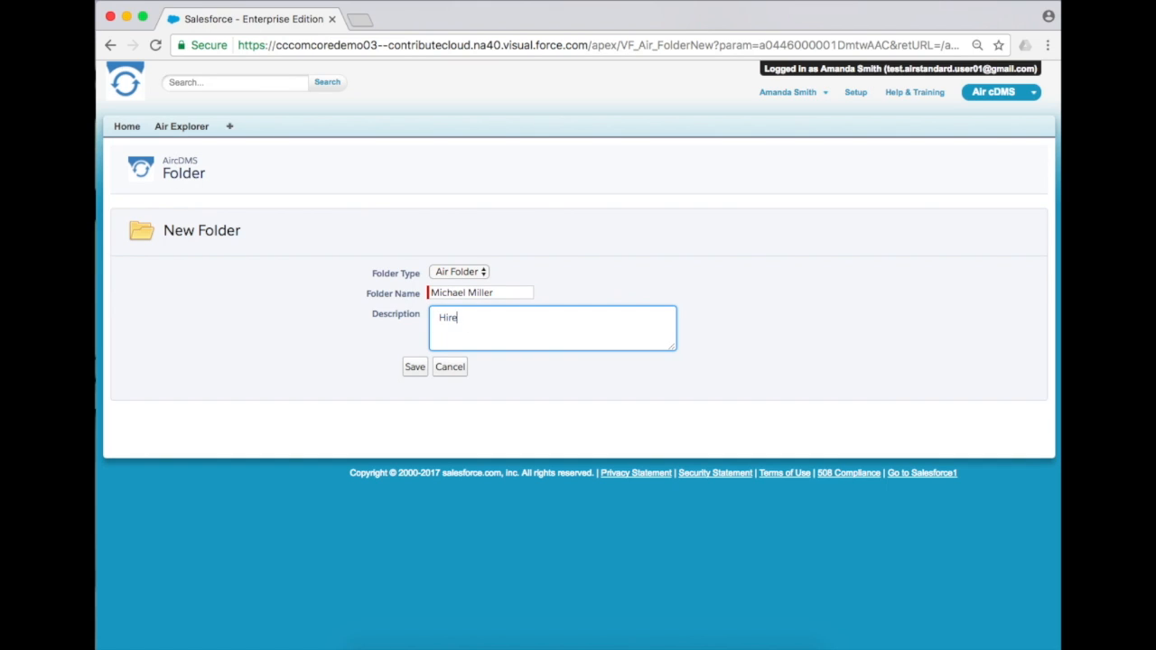
{"action": "type", "text": ".18.2017"}
{"action": "left_click", "coordinate": [414, 367]}
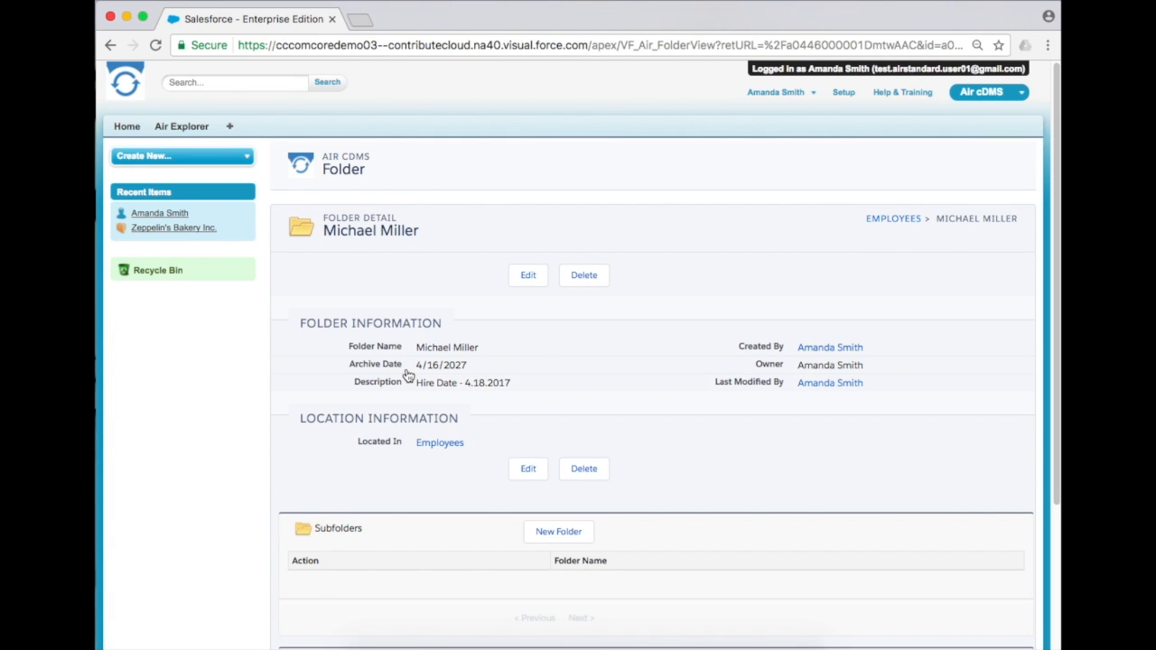
Go back to the parent Employees folder and reopen the new employee's folder from its subfolder list
{"action": "left_click", "coordinate": [891, 219]}
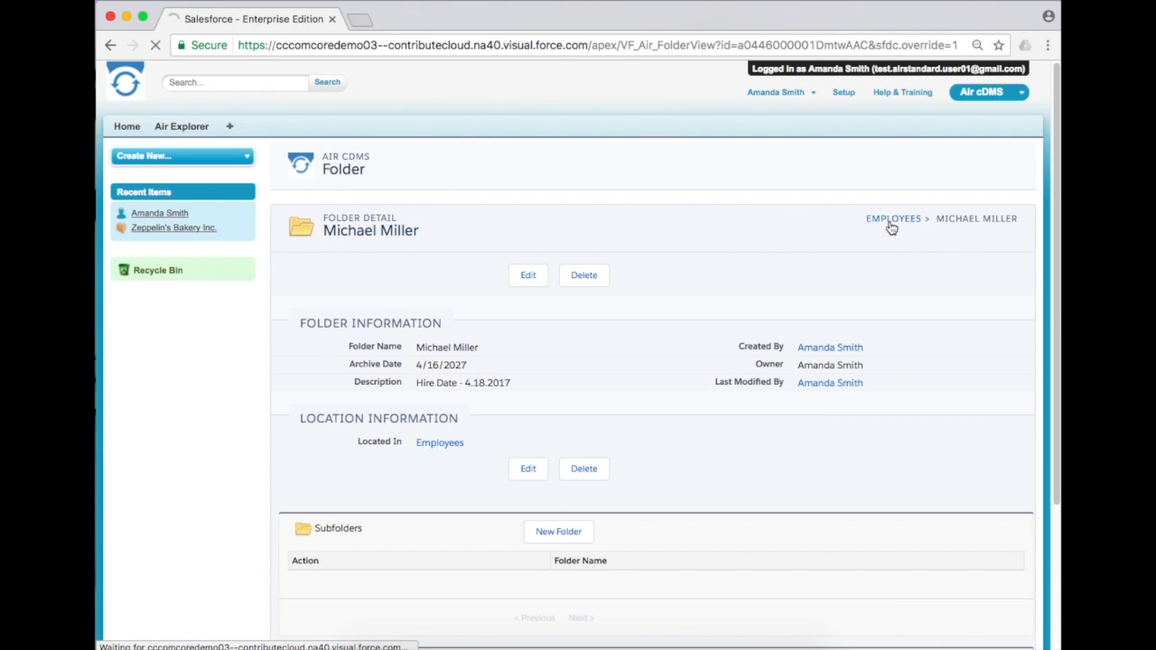
{"action": "scroll", "coordinate": [653, 298], "scroll_direction": "down", "scroll_amount": 5}
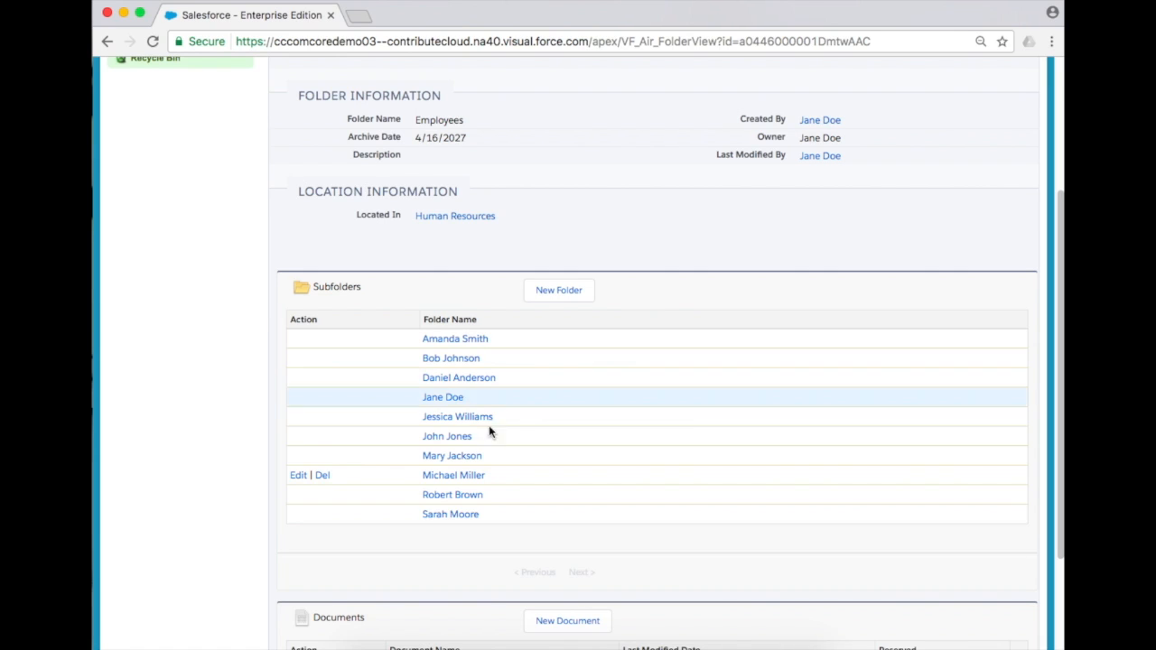
{"action": "left_click", "coordinate": [448, 480]}
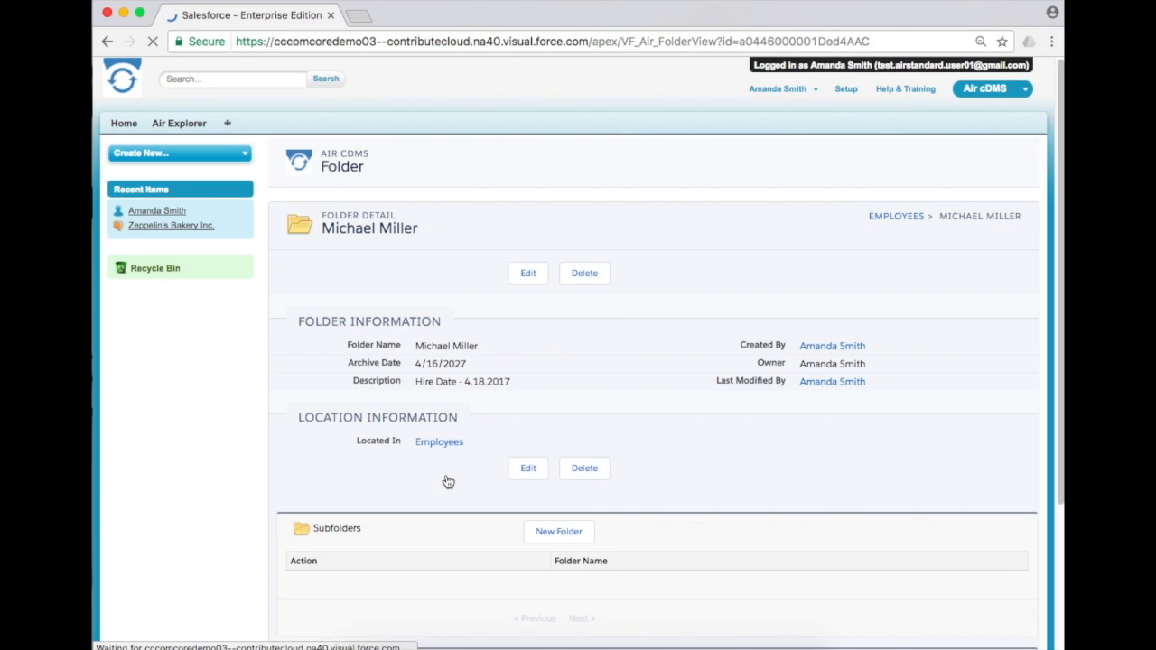
{"action": "scroll", "coordinate": [447, 482], "scroll_direction": "down", "scroll_amount": 2}
{"action": "scroll", "coordinate": [447, 481], "scroll_direction": "down", "scroll_amount": 2}
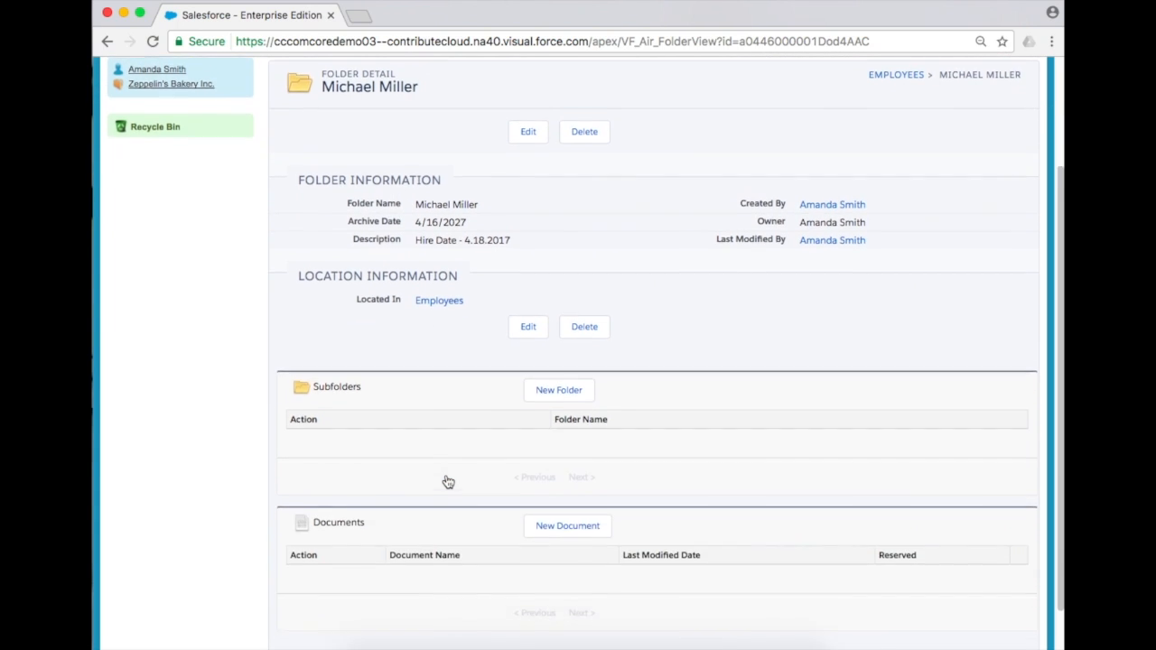
Start a new document in the new employee's folder and attach the employee contract .docx from the Desktop
{"action": "left_click", "coordinate": [550, 490]}
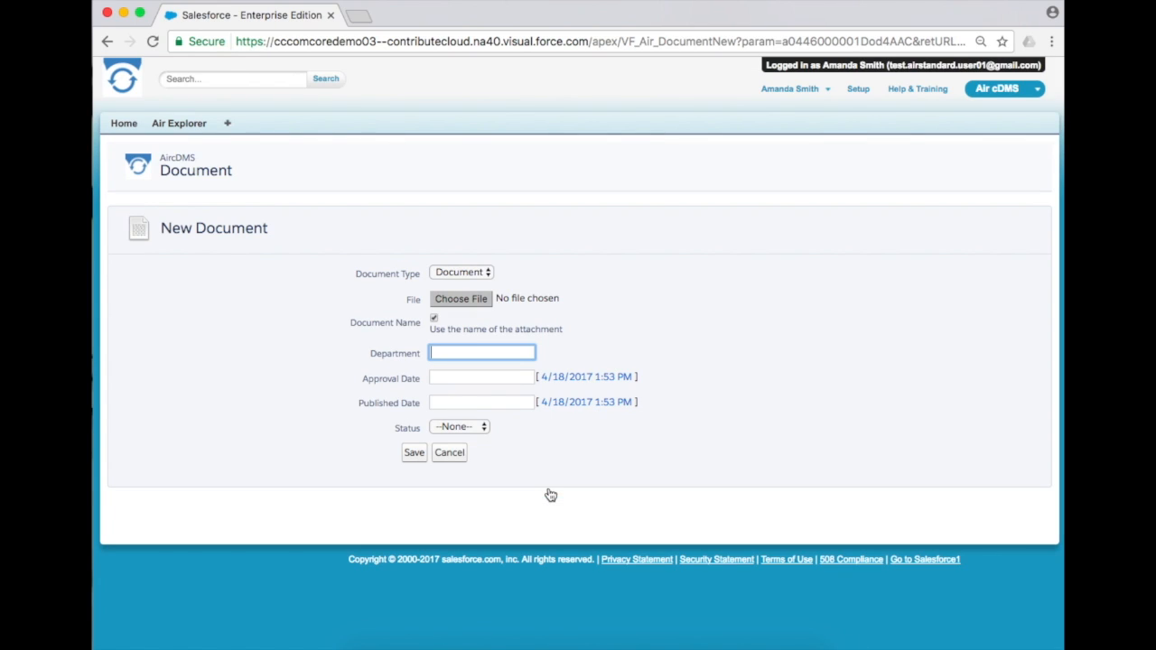
{"action": "left_click", "coordinate": [465, 301]}
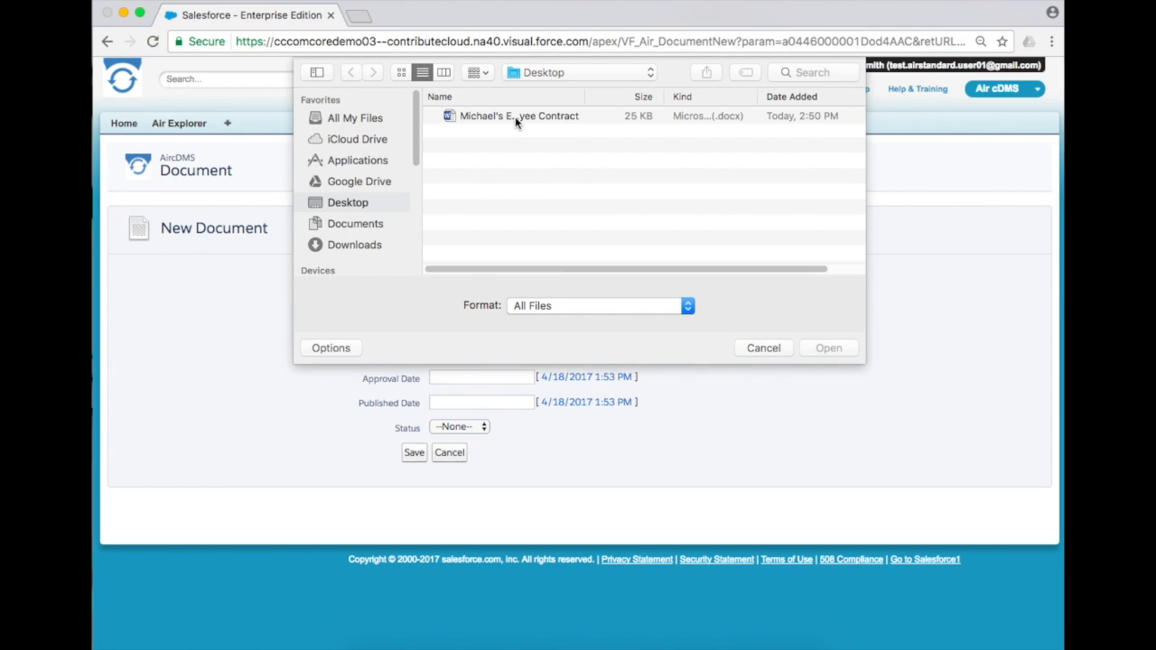
{"action": "left_click", "coordinate": [514, 116]}
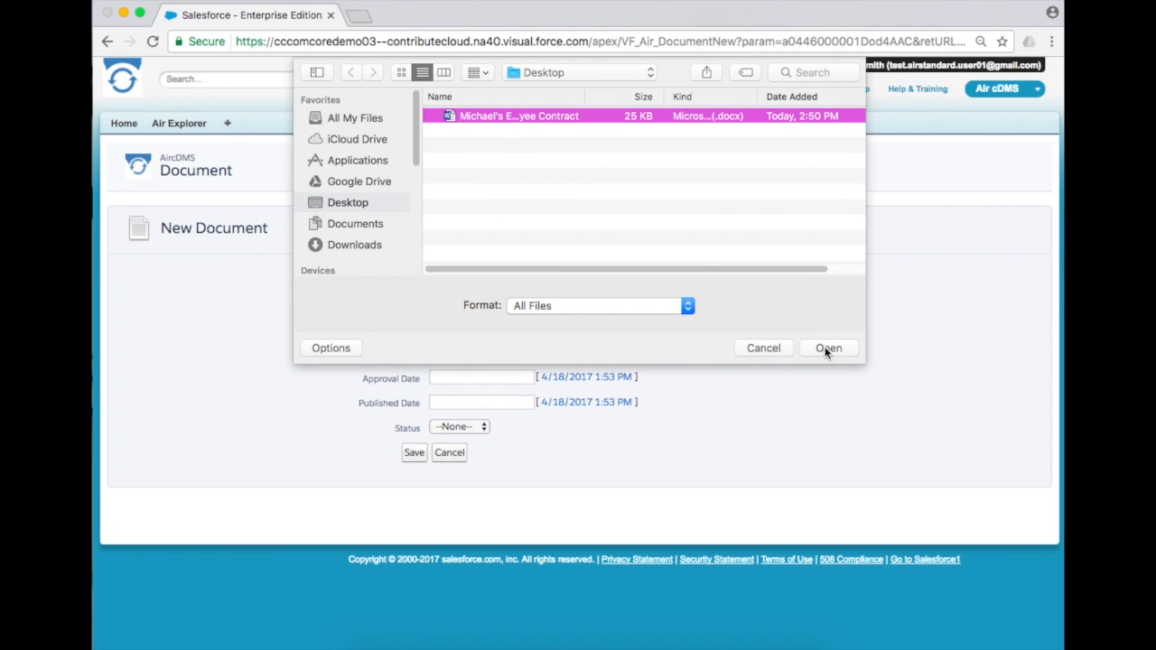
{"action": "left_click", "coordinate": [828, 348]}
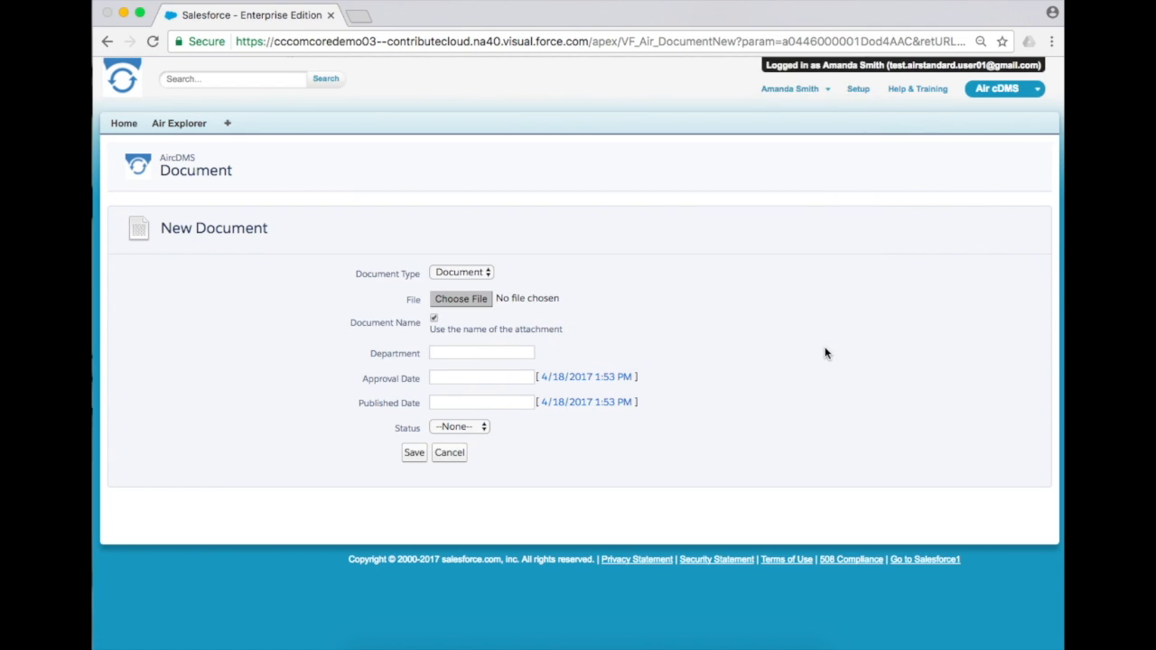
Stop using the attachment's name and name the document with the employee's first name followed by "Employee Contract"
{"action": "left_click", "coordinate": [434, 321]}
{"action": "left_click", "coordinate": [446, 356]}
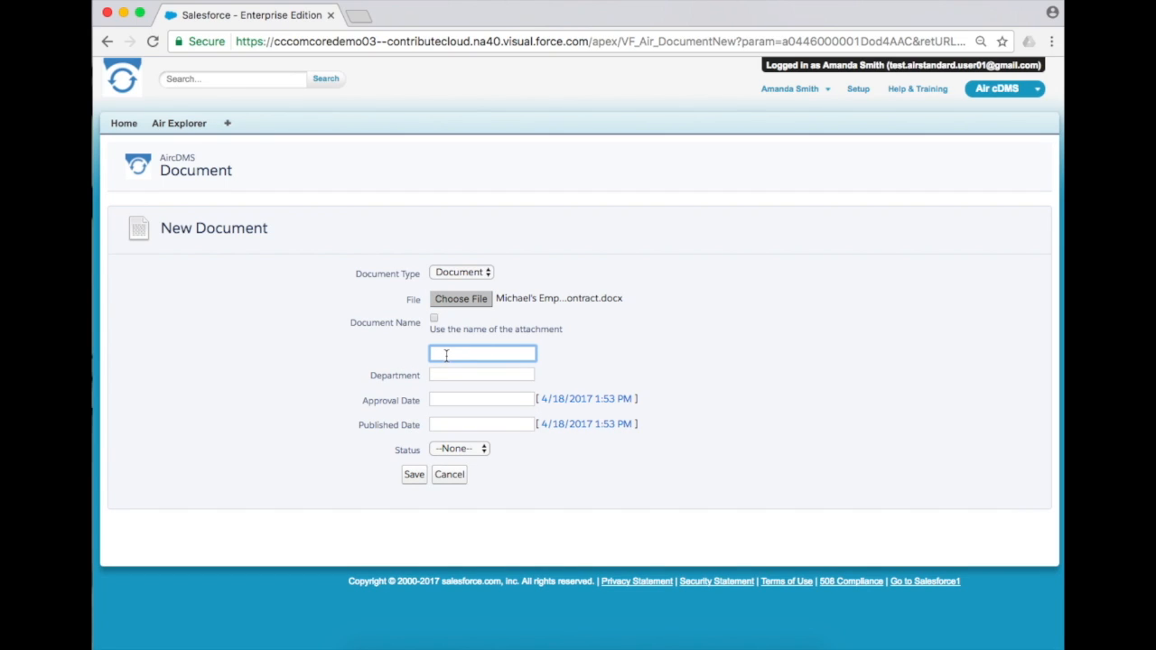
{"action": "type", "text": "Michael Employee Cont"}
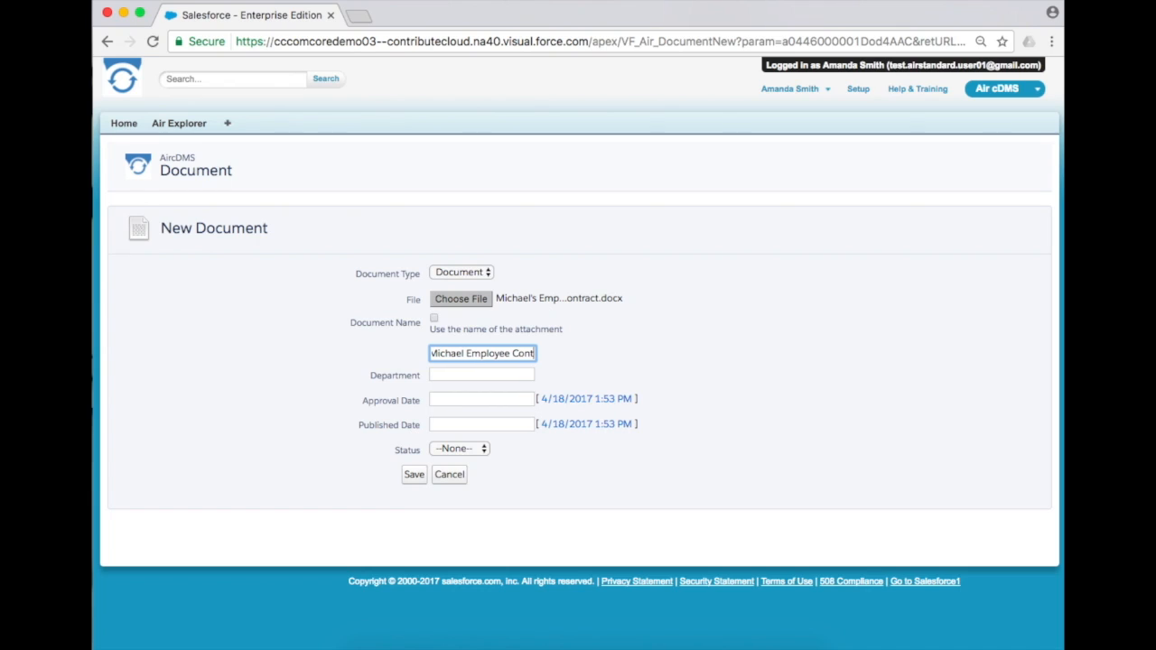
{"action": "type", "text": "ract"}
Set the document's status to Approved and save it to the employee's folder
{"action": "left_click", "coordinate": [478, 453]}
{"action": "left_click", "coordinate": [476, 488]}
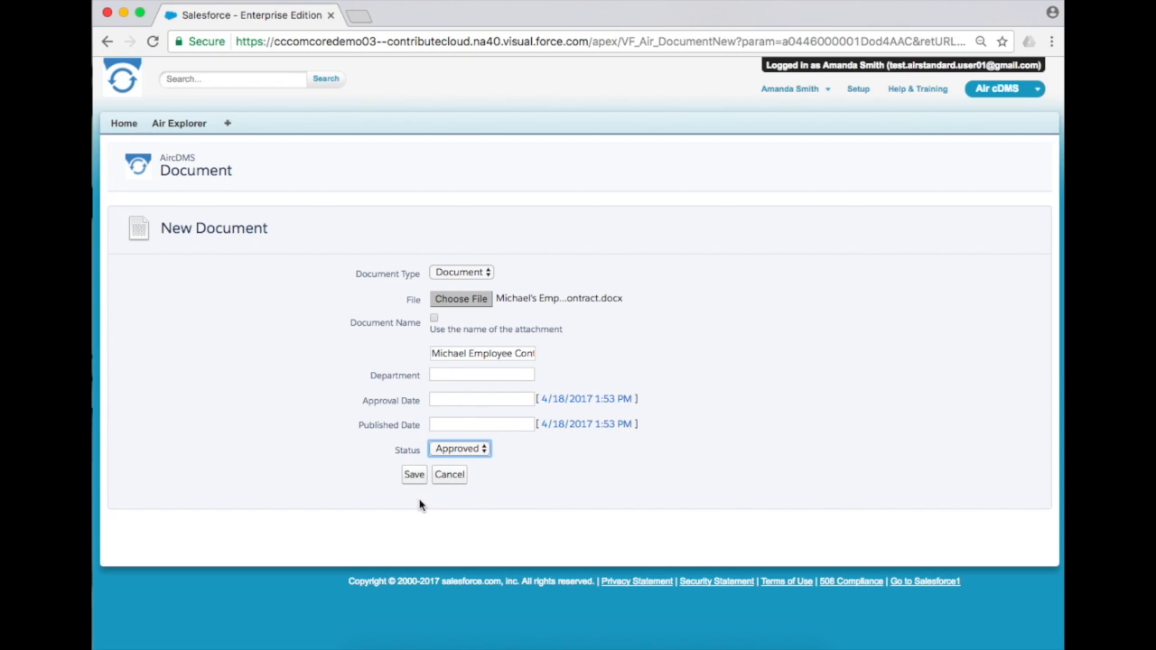
{"action": "left_click", "coordinate": [414, 476]}
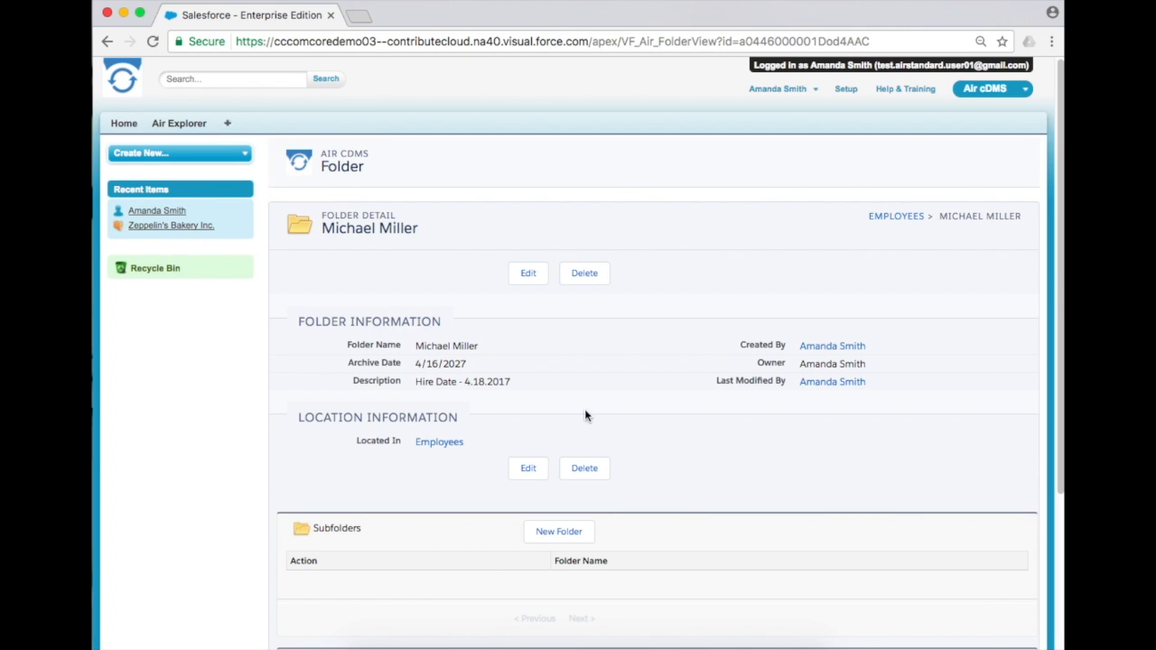
{"action": "scroll", "coordinate": [610, 408], "scroll_direction": "down", "scroll_amount": 4}
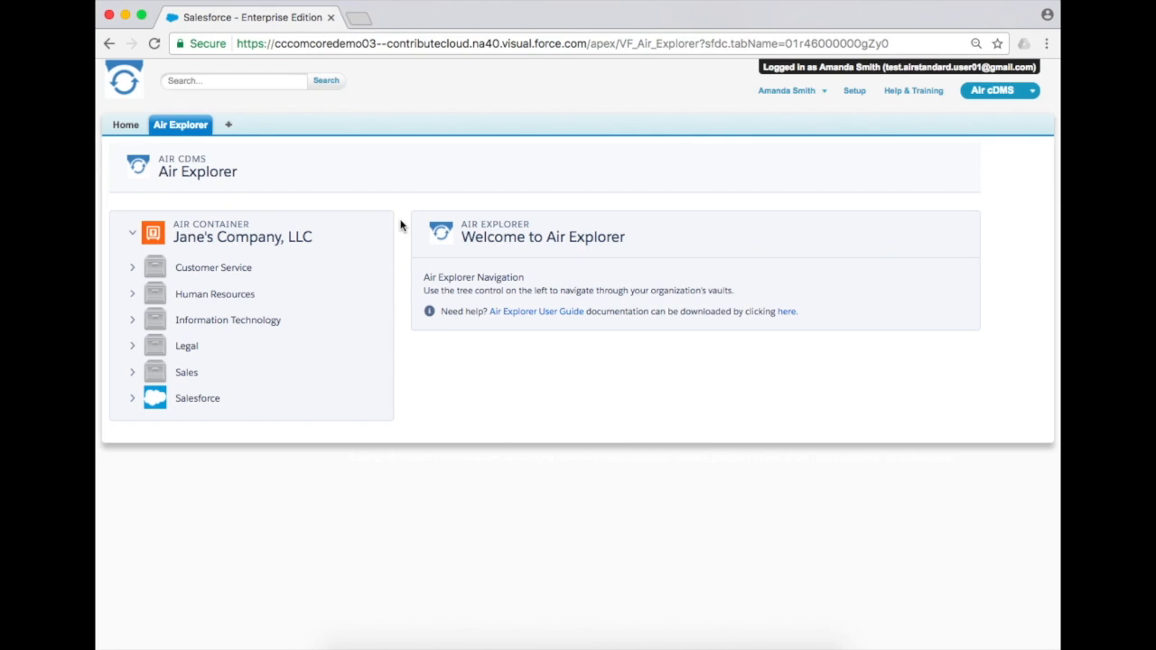
Browse Human Resources > Employees to the first-listed employee's Quarterly Reviews subfolder and view its documents
{"action": "left_click", "coordinate": [131, 294]}
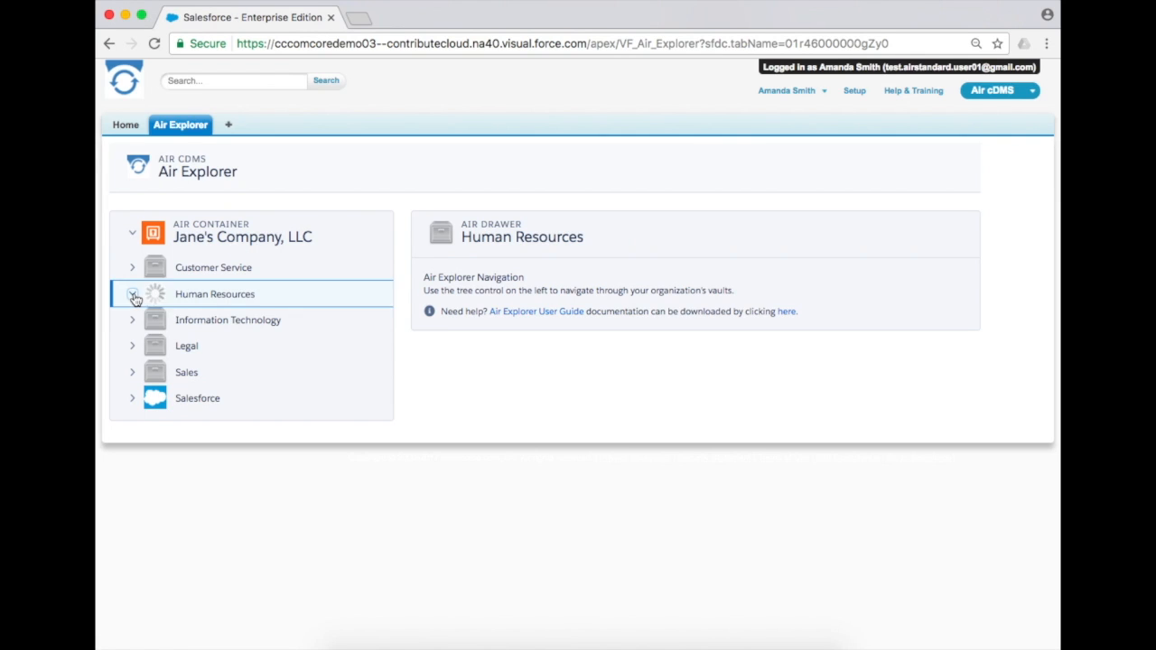
{"action": "left_click", "coordinate": [150, 321]}
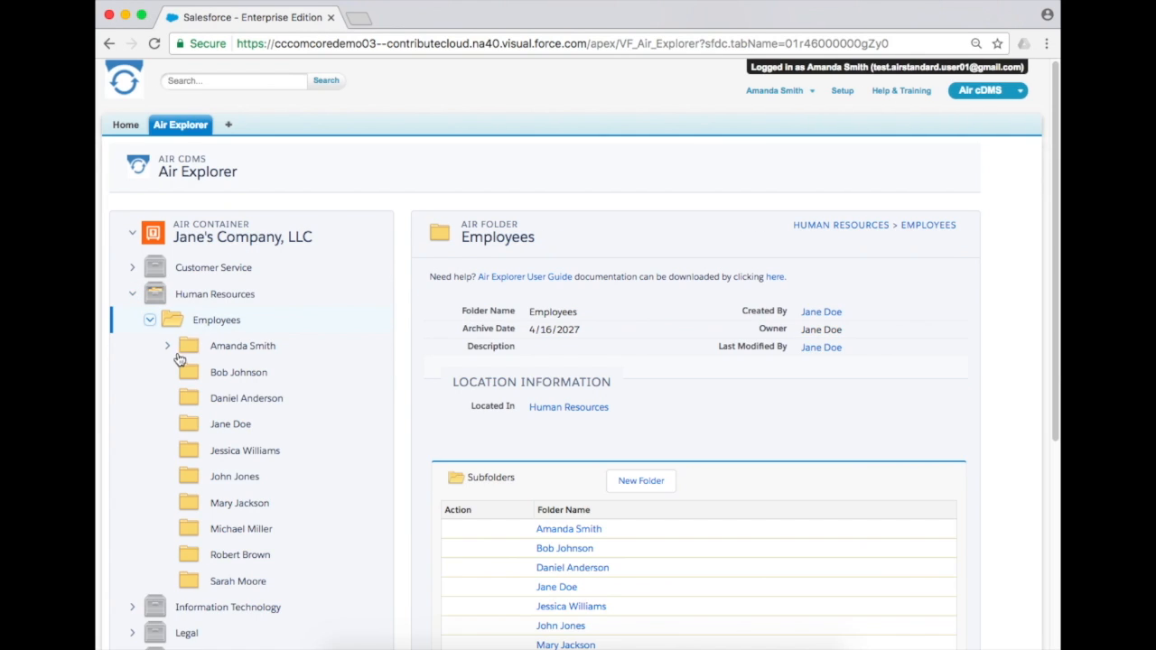
{"action": "left_click", "coordinate": [169, 348]}
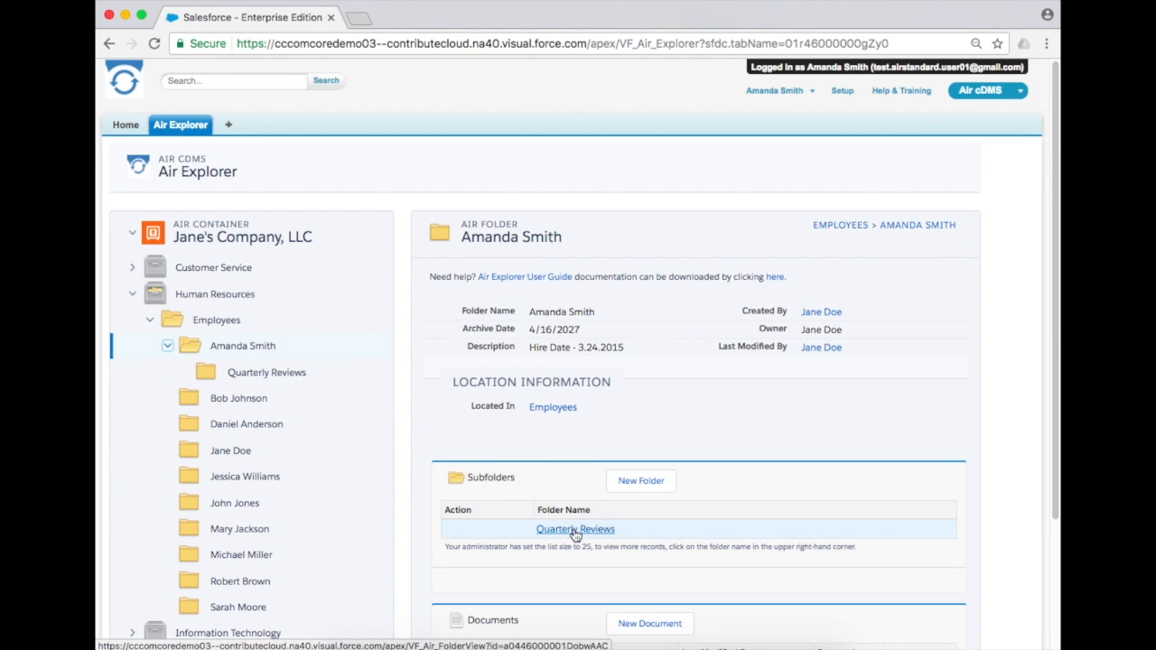
{"action": "left_click", "coordinate": [574, 531]}
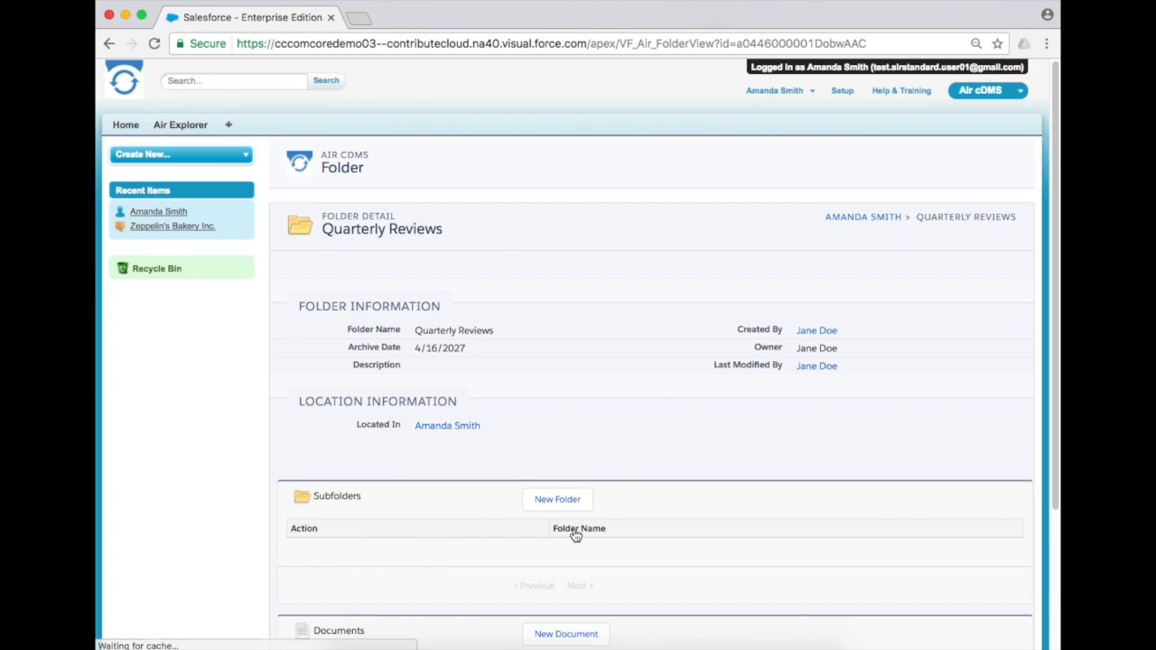
{"action": "scroll", "coordinate": [575, 535], "scroll_direction": "down", "scroll_amount": 3}
{"action": "scroll", "coordinate": [576, 536], "scroll_direction": "down", "scroll_amount": 1}
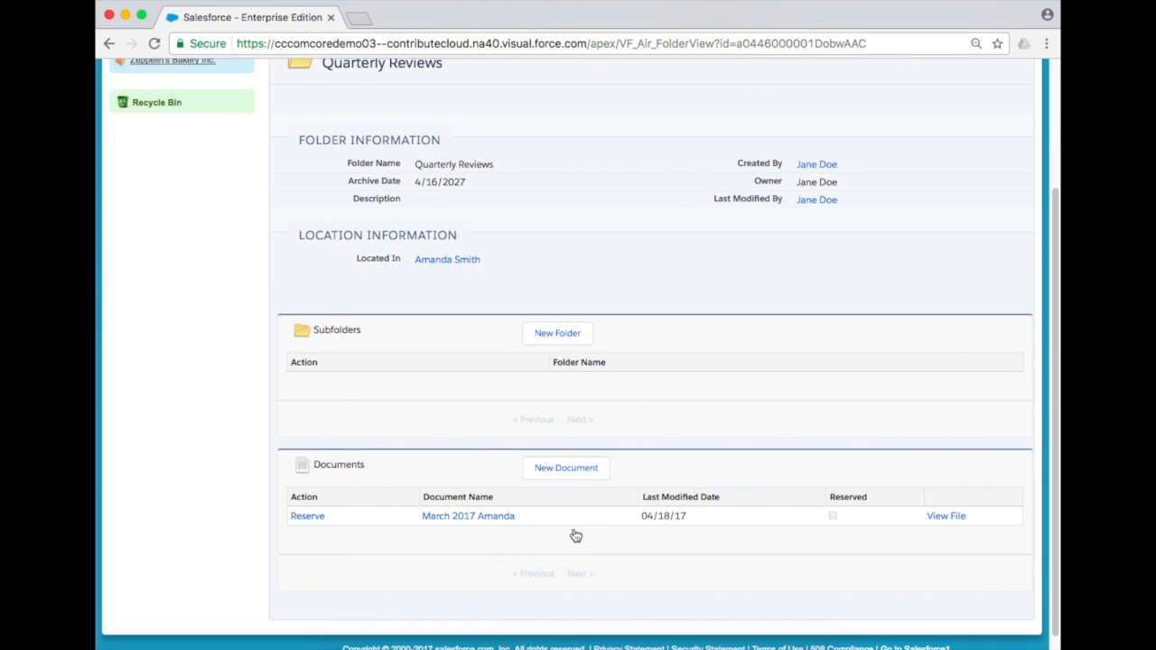
Open the March 2017 review document and examine its details, version information and open activities
{"action": "left_click", "coordinate": [481, 516]}
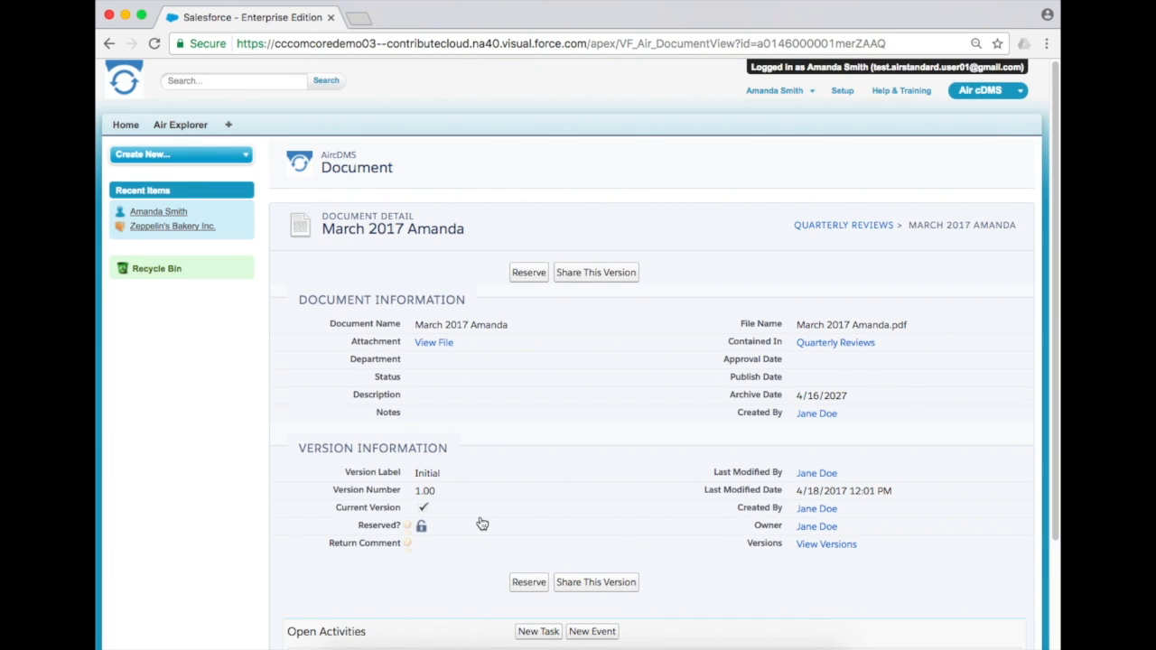
{"action": "scroll", "coordinate": [482, 524], "scroll_direction": "down", "scroll_amount": 1}
{"action": "scroll", "coordinate": [482, 524], "scroll_direction": "down", "scroll_amount": 3}
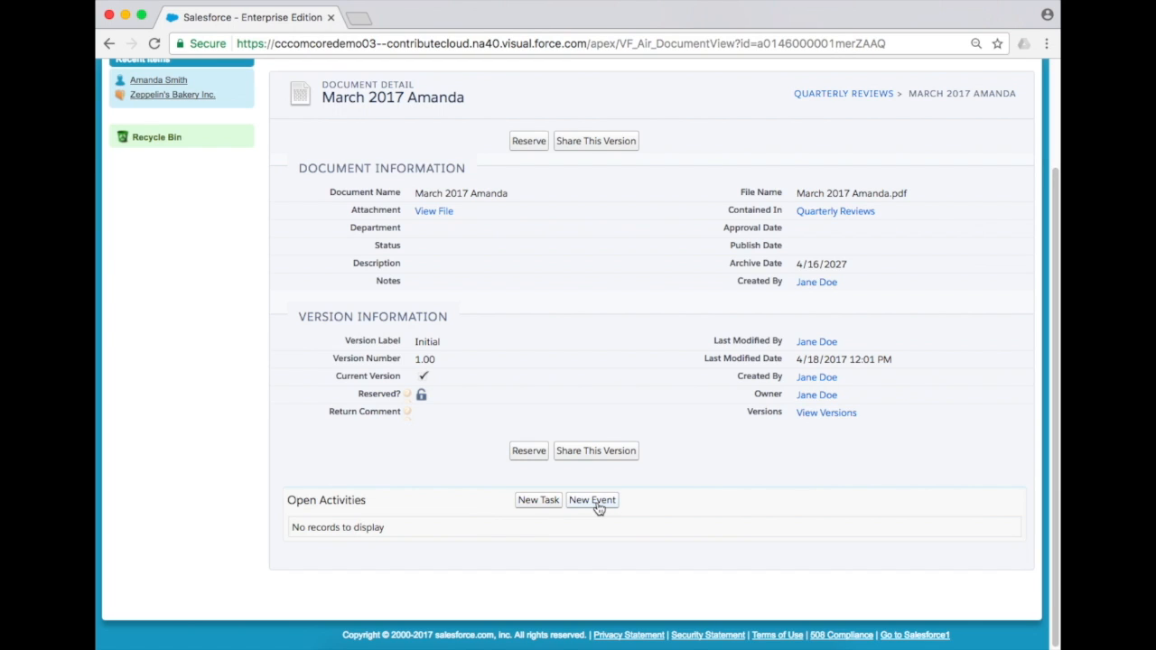
View the file attached to the March 2017 review document
{"action": "scroll", "coordinate": [598, 509], "scroll_direction": "up", "scroll_amount": 3}
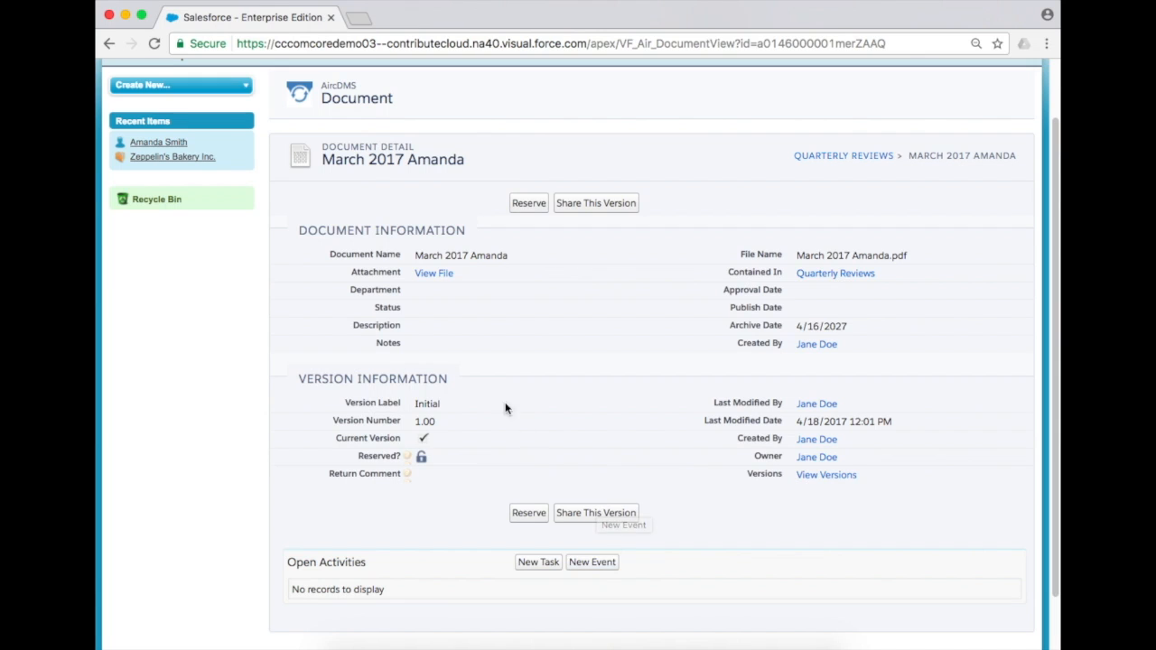
{"action": "left_click", "coordinate": [434, 273]}
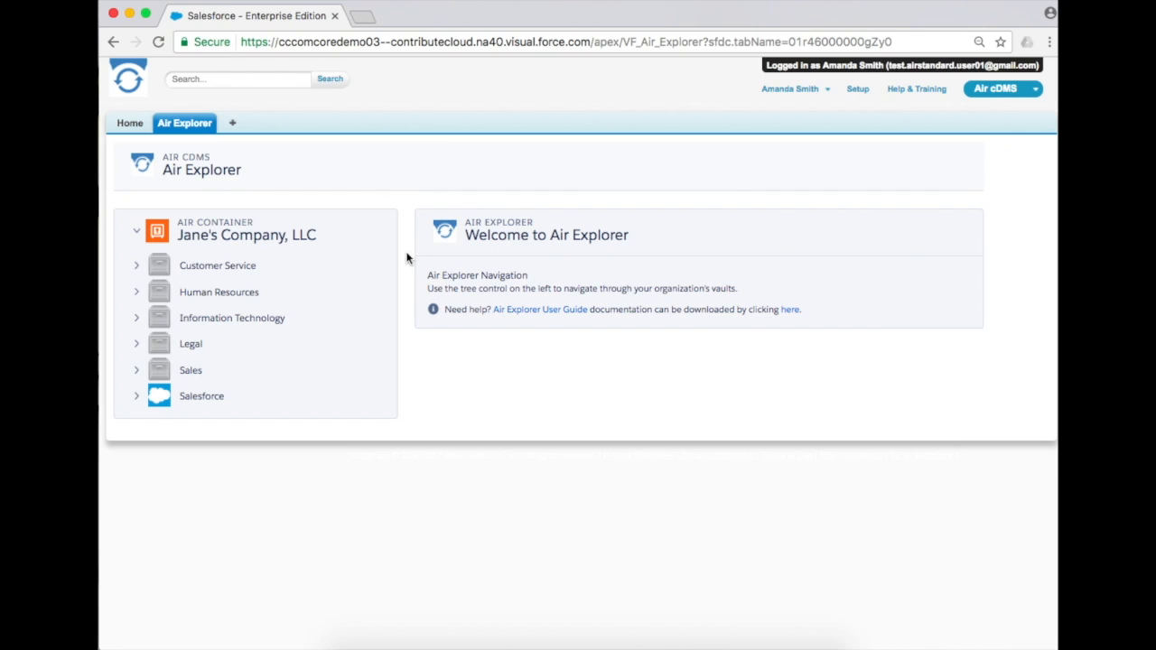
Open the Rhine Project Draft document in Information Technology > Rhine Project and reserve it without a comment
{"action": "left_click", "coordinate": [137, 319]}
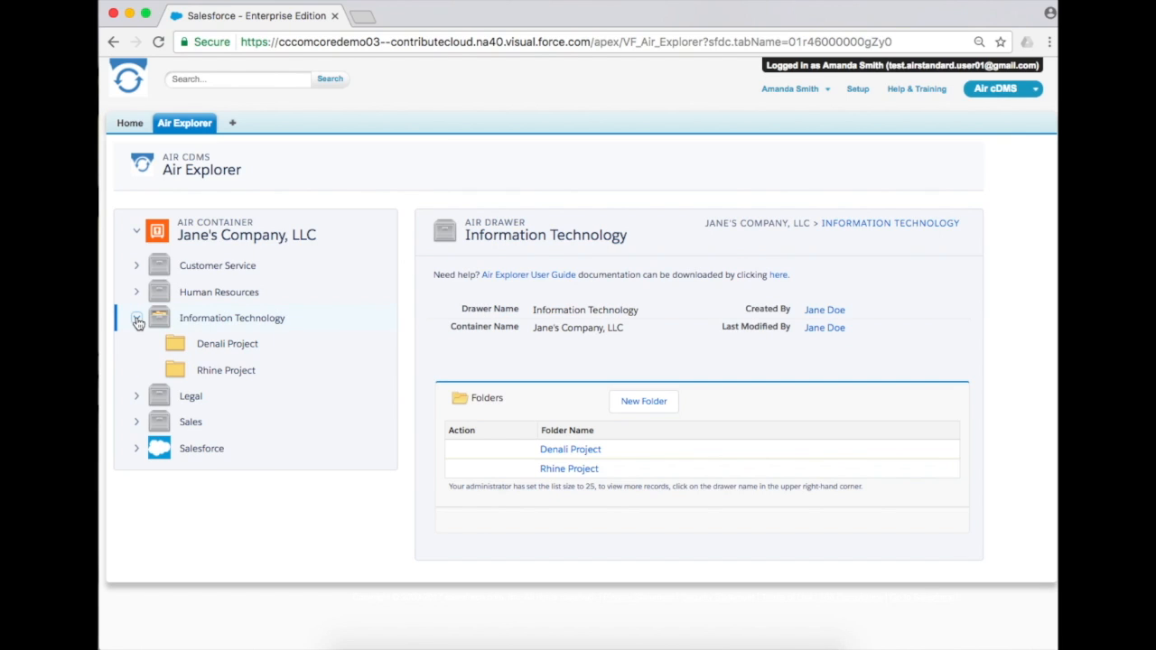
{"action": "left_click", "coordinate": [210, 374]}
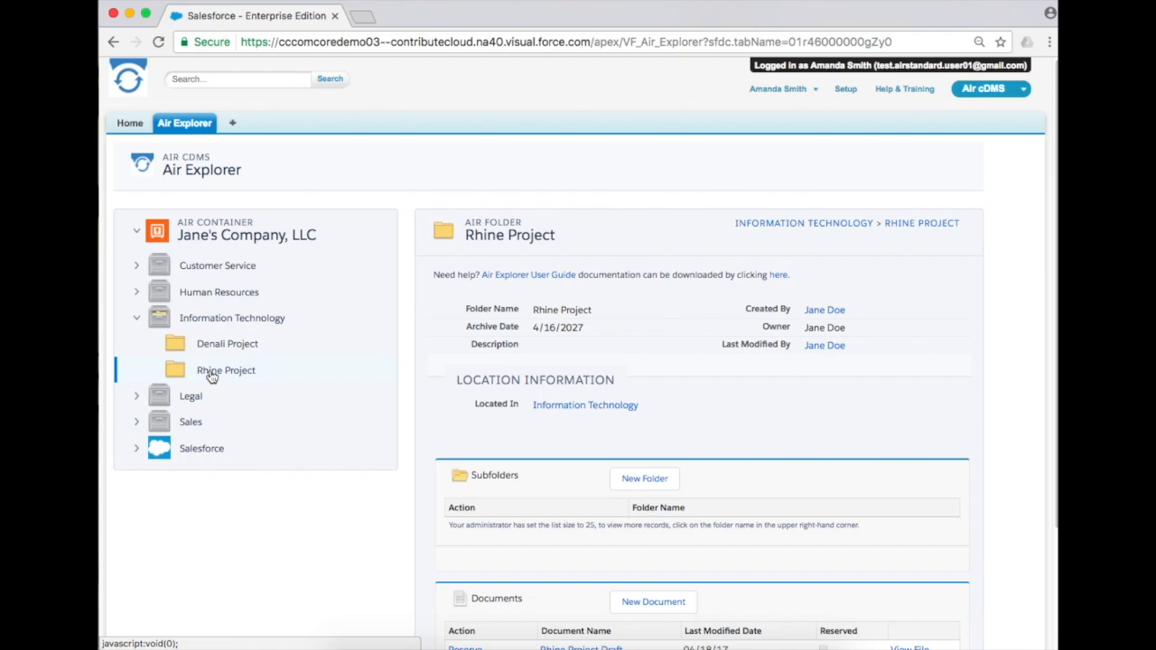
{"action": "scroll", "coordinate": [529, 459], "scroll_direction": "down", "scroll_amount": 3}
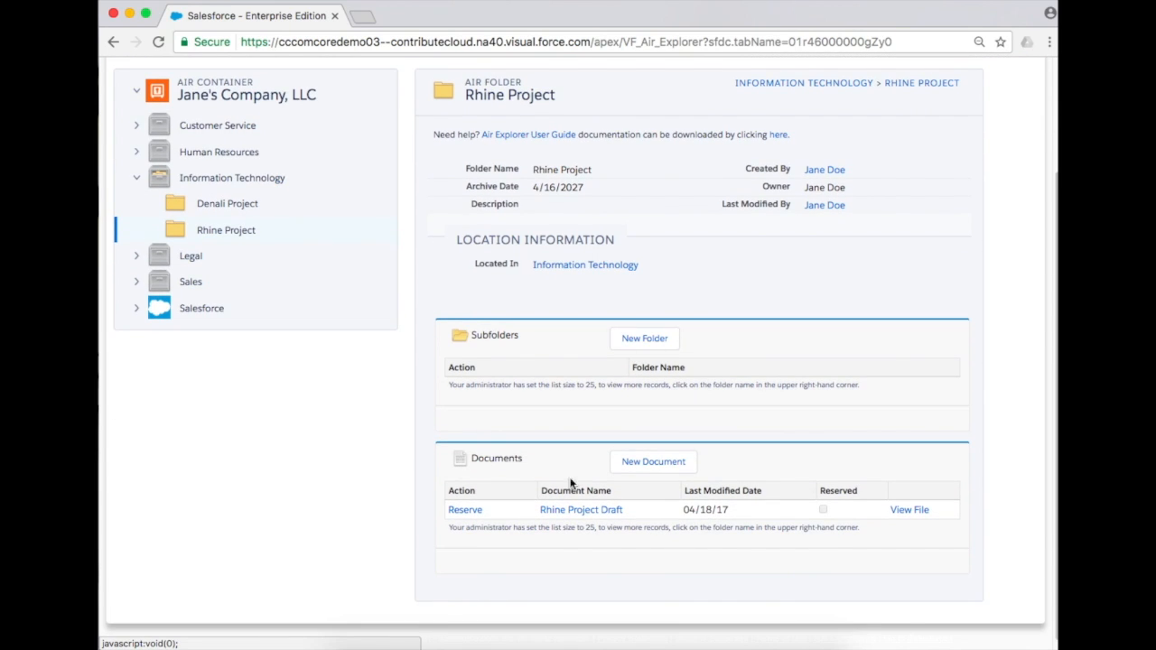
{"action": "left_click", "coordinate": [596, 511]}
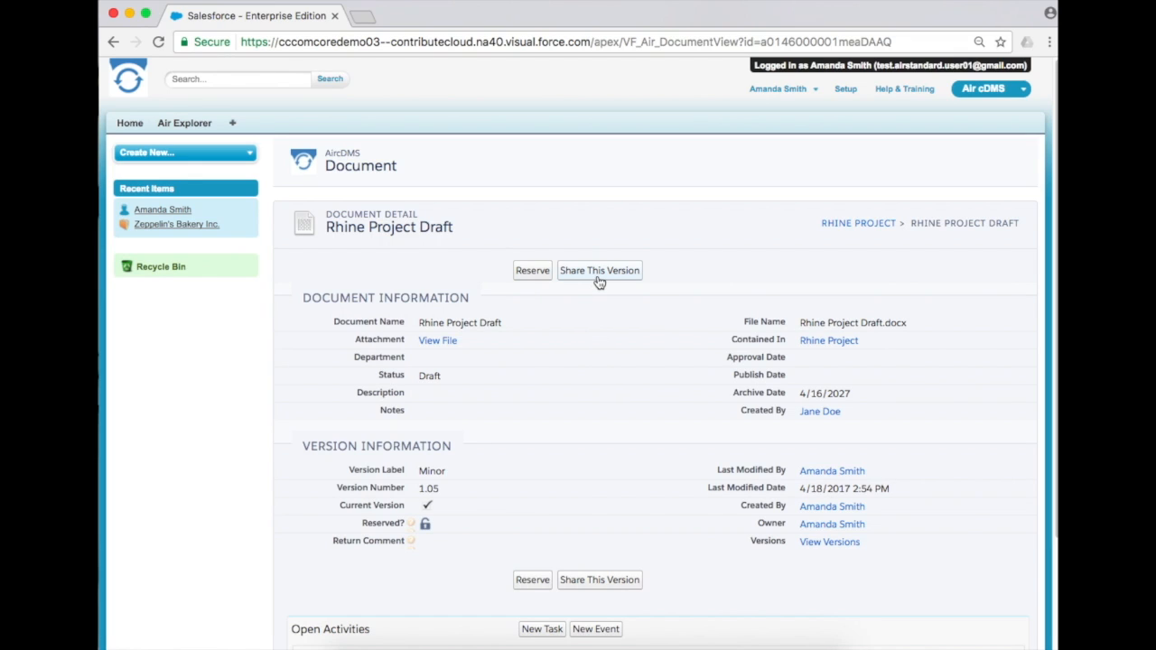
{"action": "left_click", "coordinate": [532, 271]}
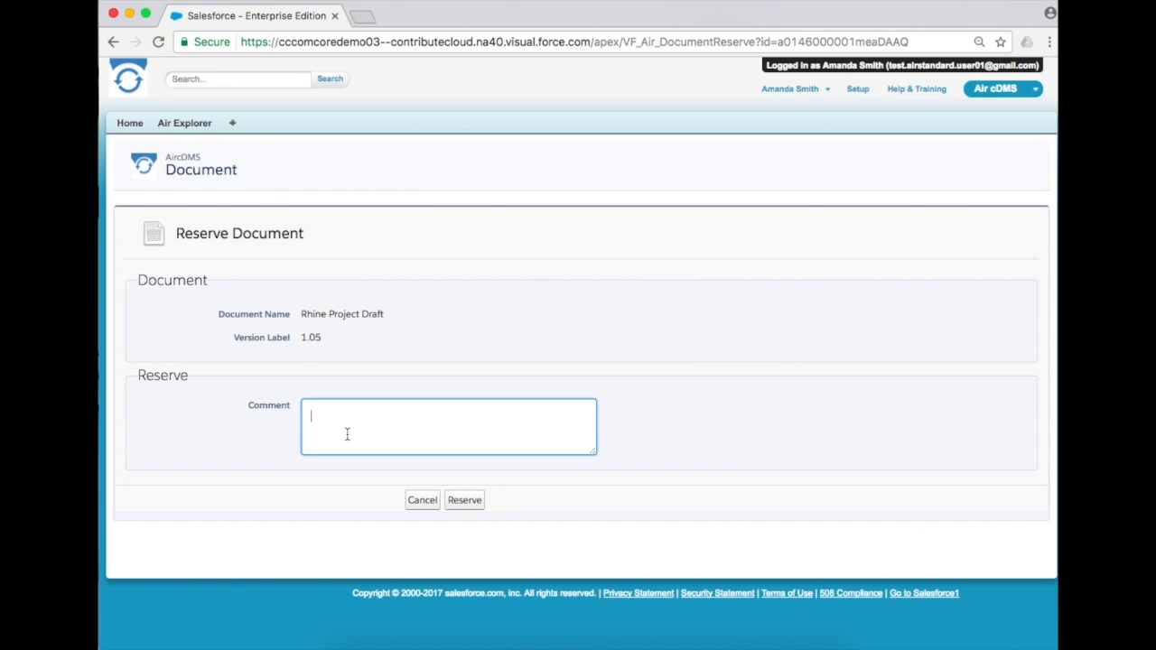
{"action": "left_click", "coordinate": [461, 503]}
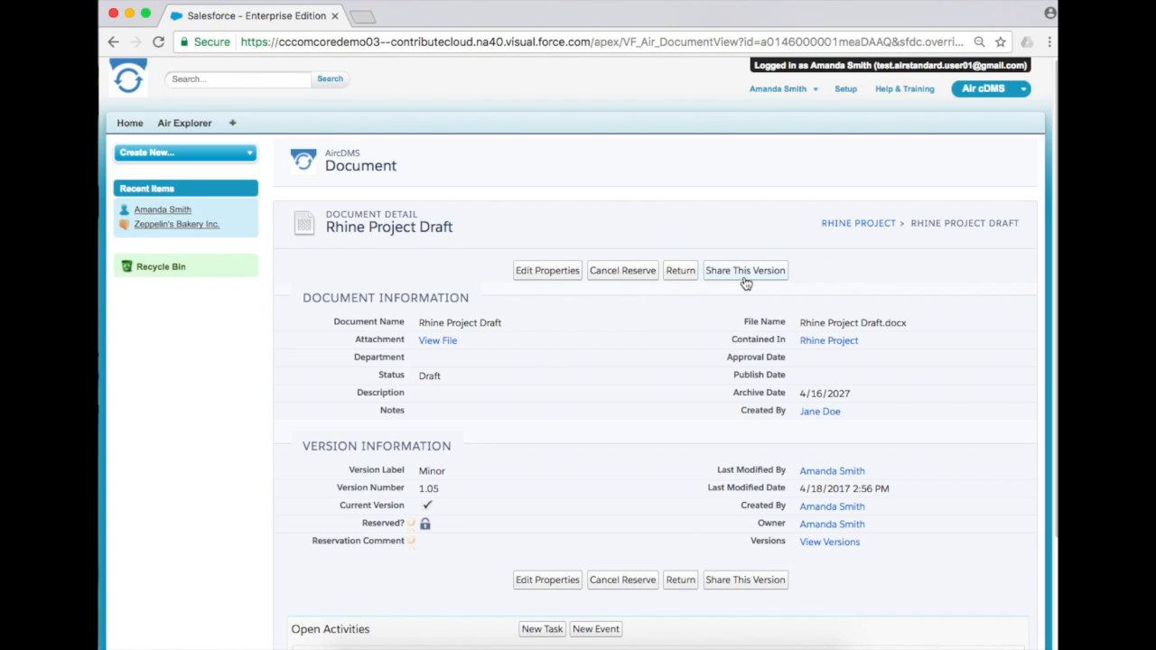
Start returning the reserved Rhine Project Draft, keeping the change type as Minor and the comment empty
{"action": "scroll", "coordinate": [571, 259], "scroll_direction": "down", "scroll_amount": 2}
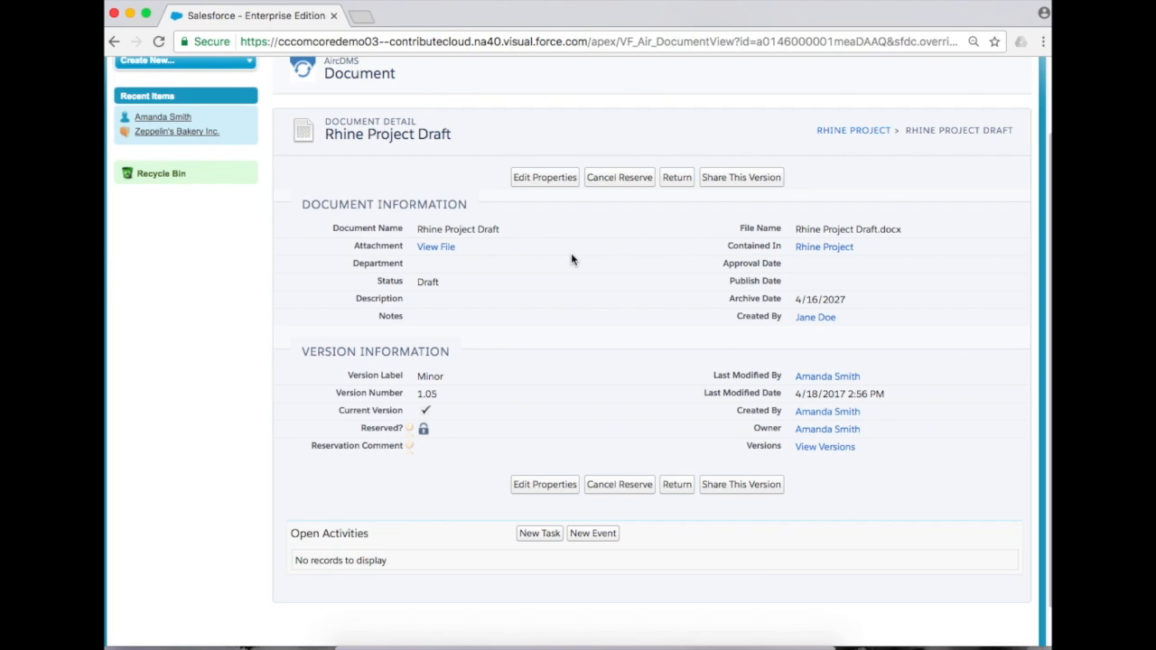
{"action": "left_click", "coordinate": [678, 179]}
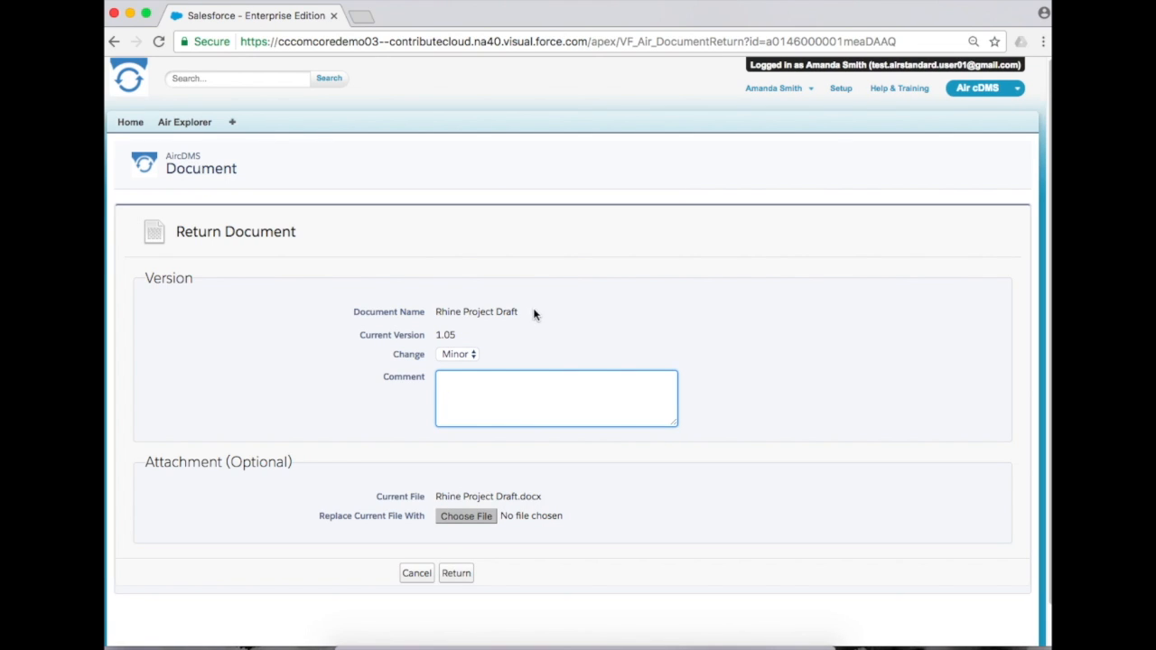
{"action": "left_click", "coordinate": [465, 358]}
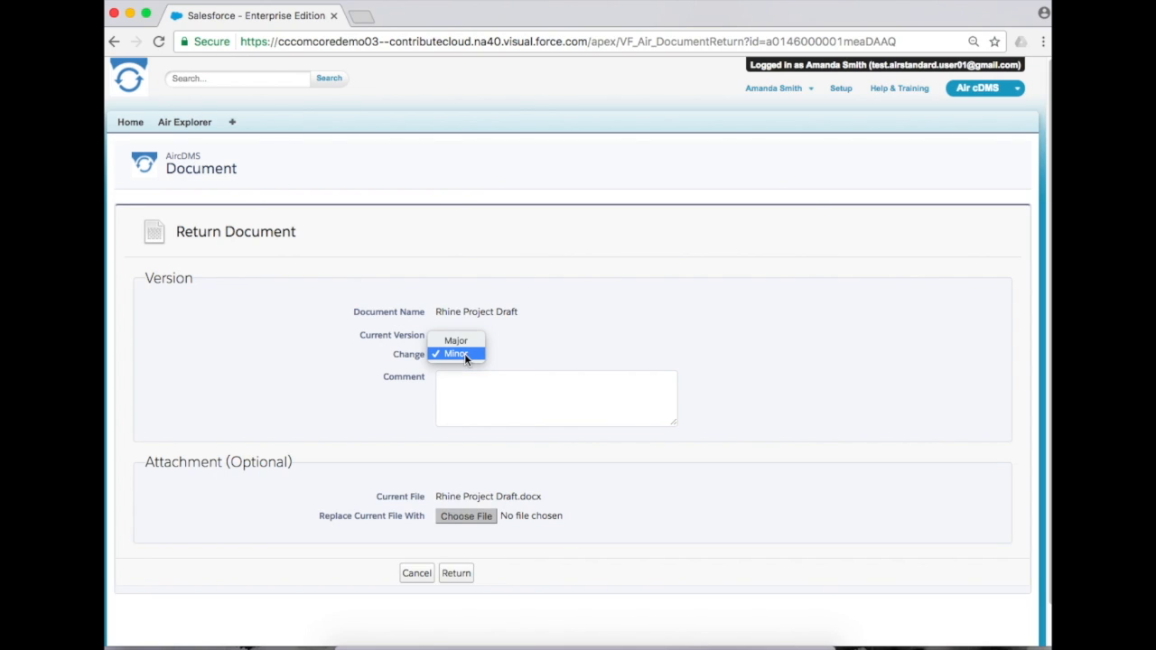
{"action": "left_click", "coordinate": [471, 356]}
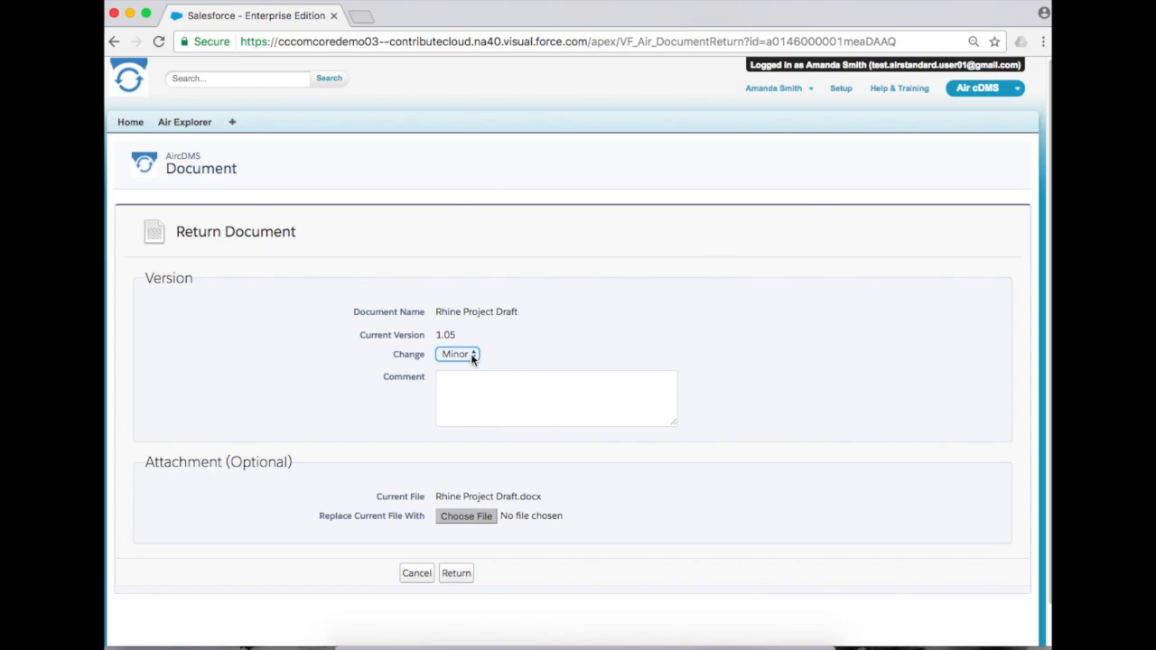
{"action": "left_click", "coordinate": [470, 393]}
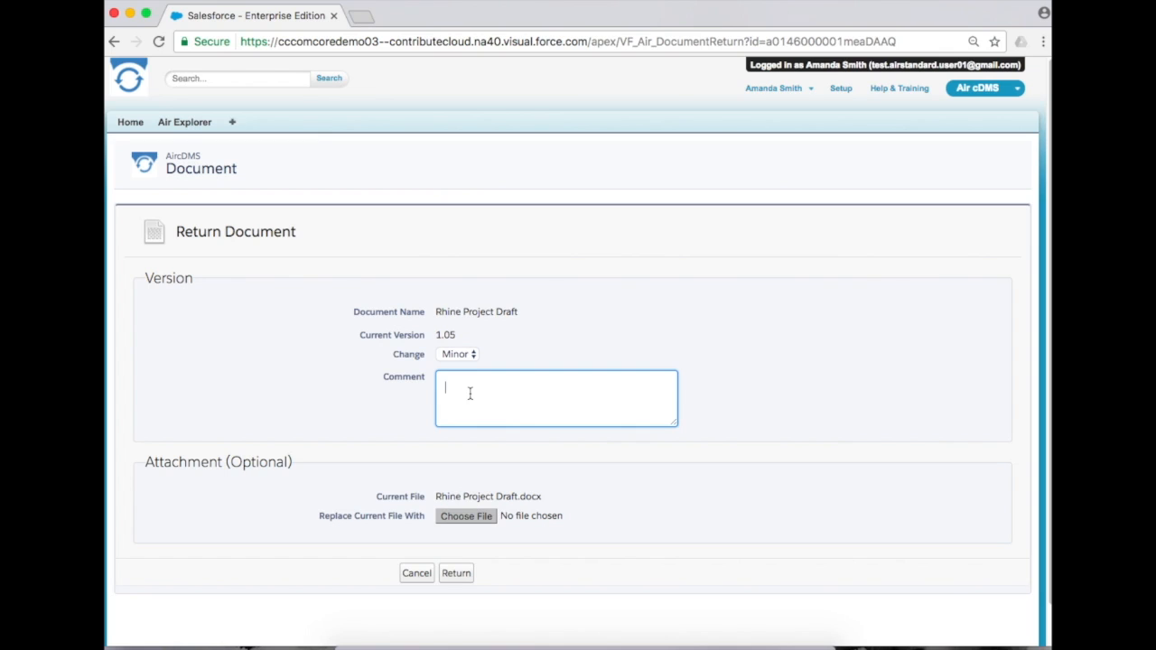
Choose the Rhine Project Draft file from the Desktop as the replacement attachment and return the document
{"action": "left_click", "coordinate": [467, 516]}
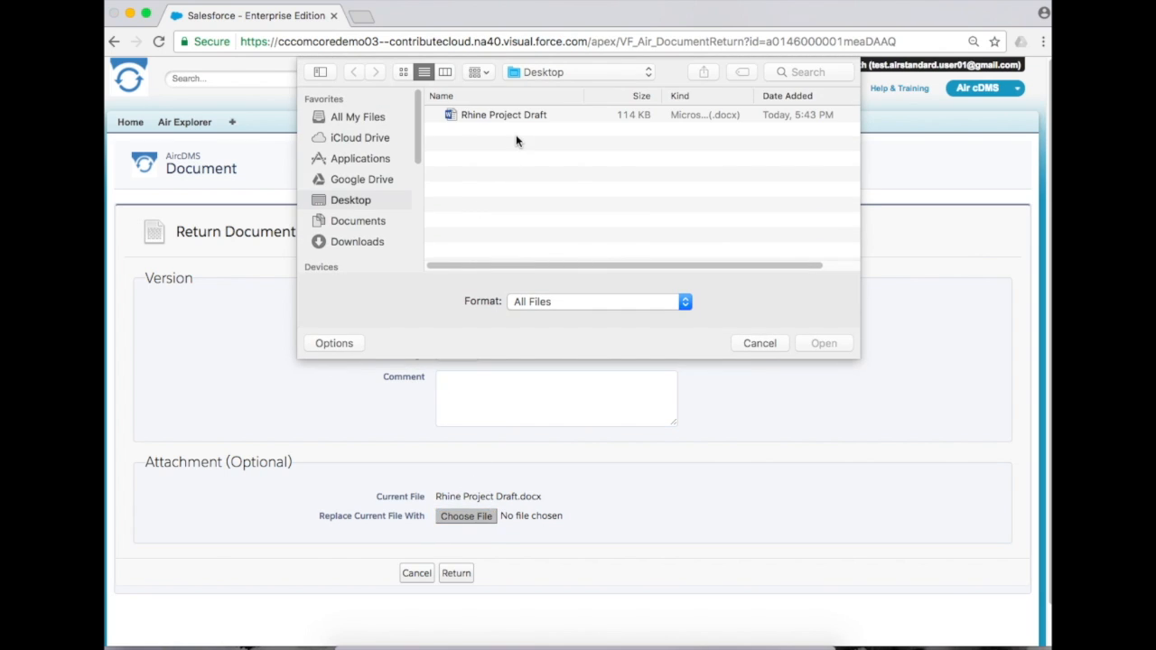
{"action": "left_click", "coordinate": [528, 122]}
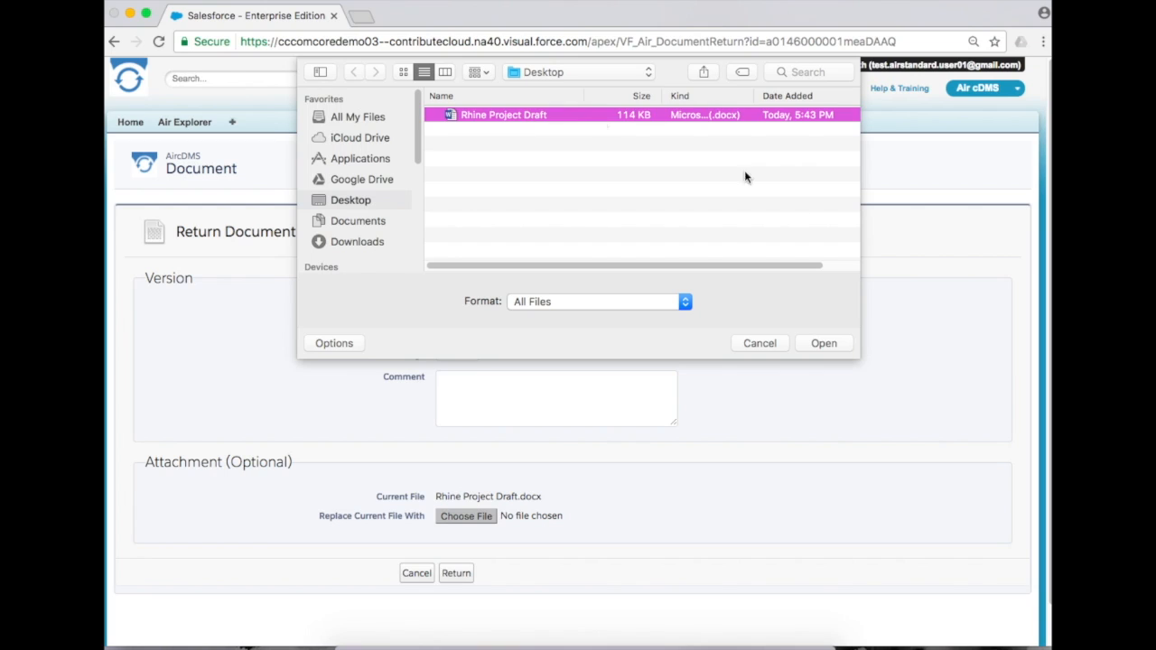
{"action": "left_click", "coordinate": [827, 342]}
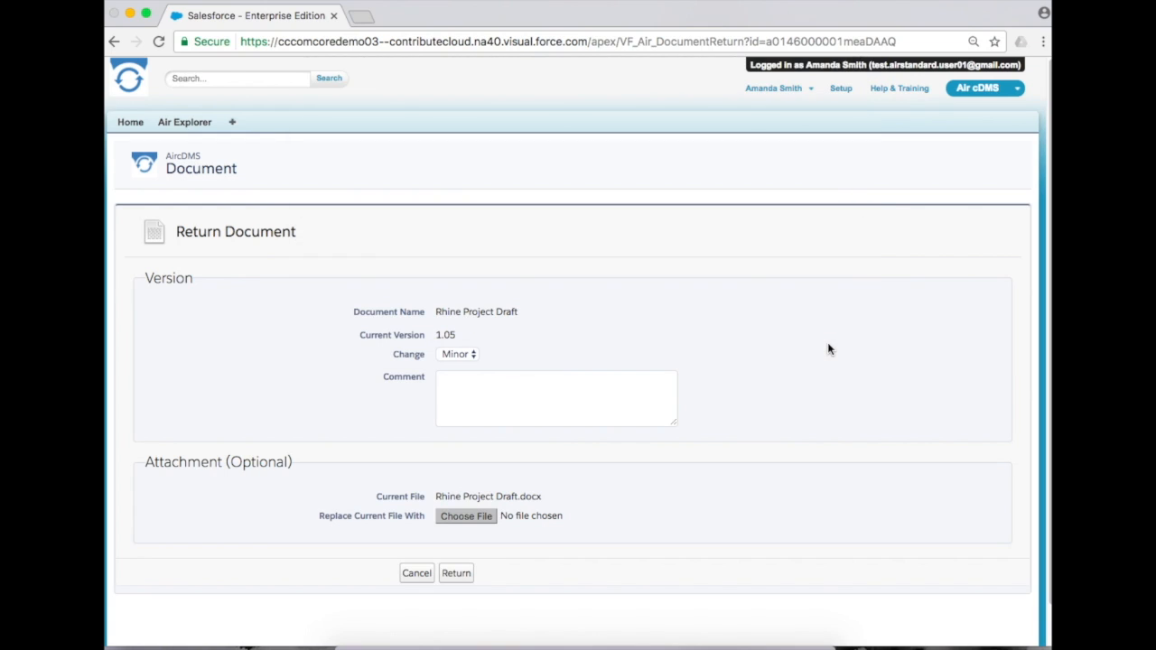
{"action": "left_click", "coordinate": [457, 575]}
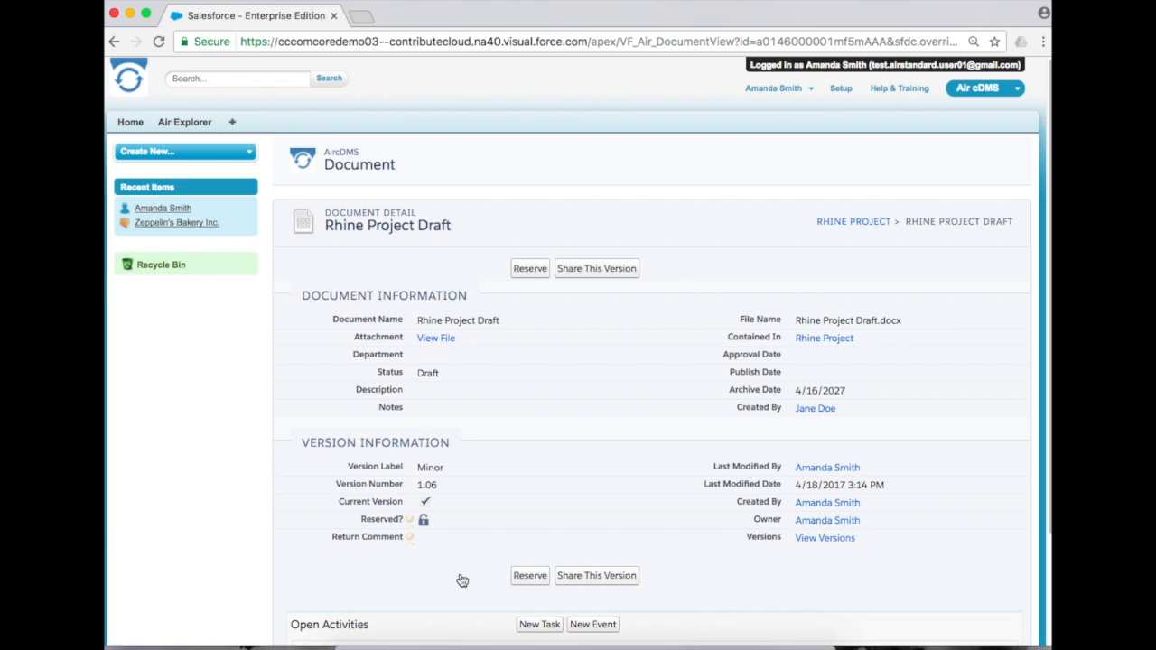
Set up sharing of this Rhine Project Draft version, adding the first-listed available user as recipient and starting the message
{"action": "scroll", "coordinate": [581, 279], "scroll_direction": "down", "scroll_amount": 2}
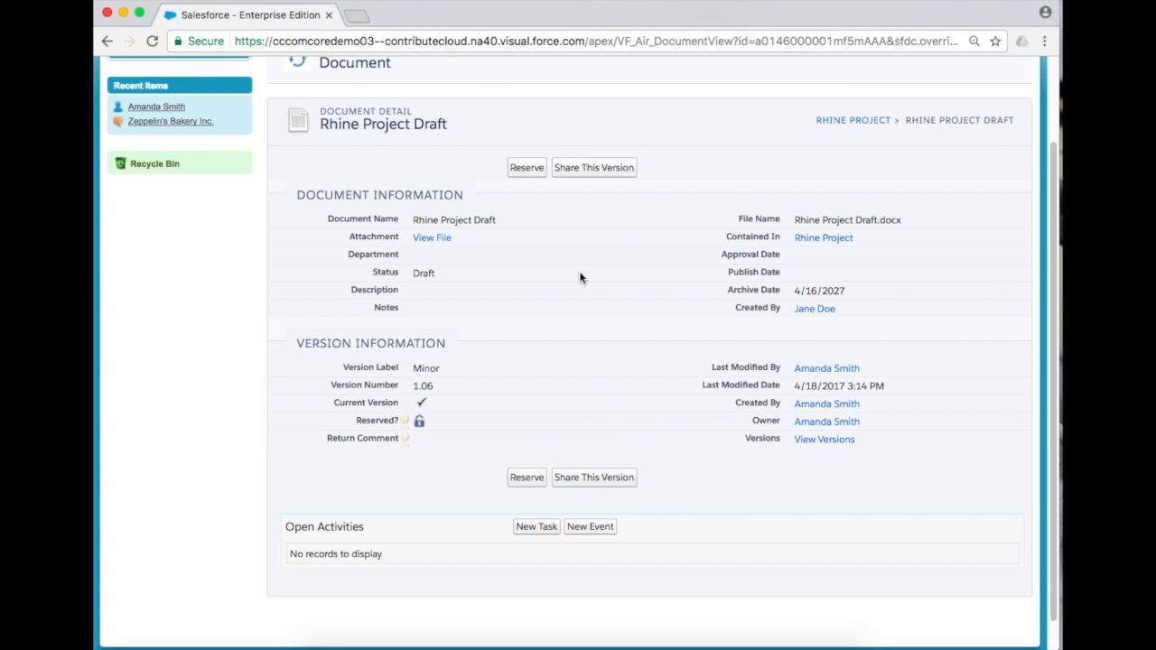
{"action": "left_click", "coordinate": [594, 169]}
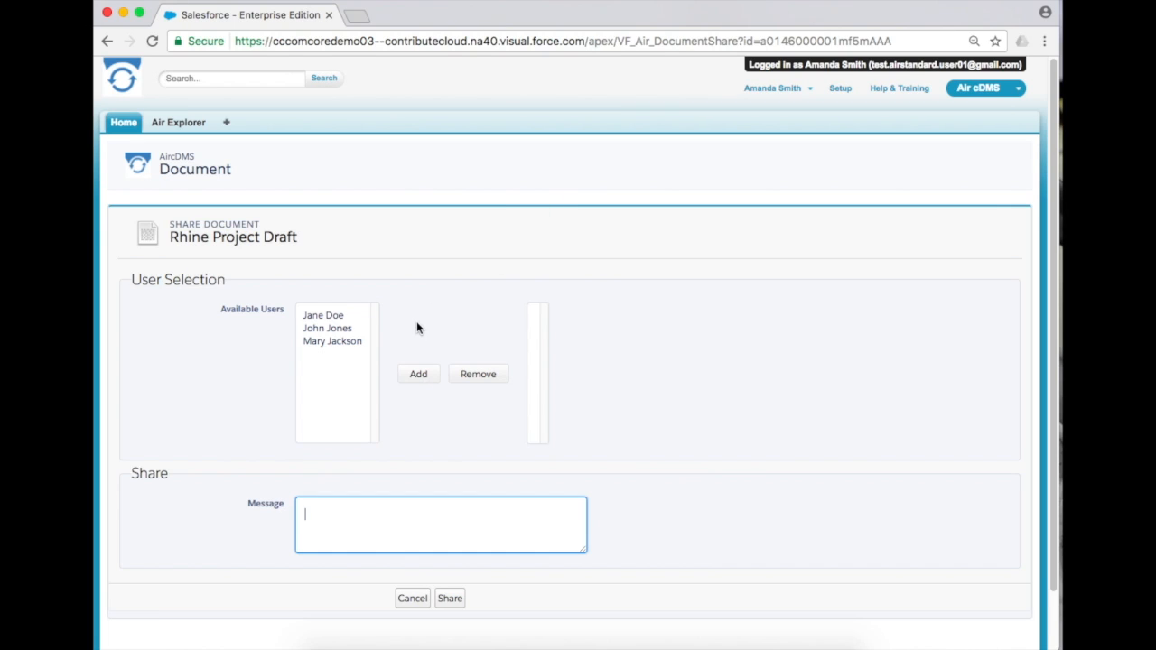
{"action": "left_click", "coordinate": [341, 320]}
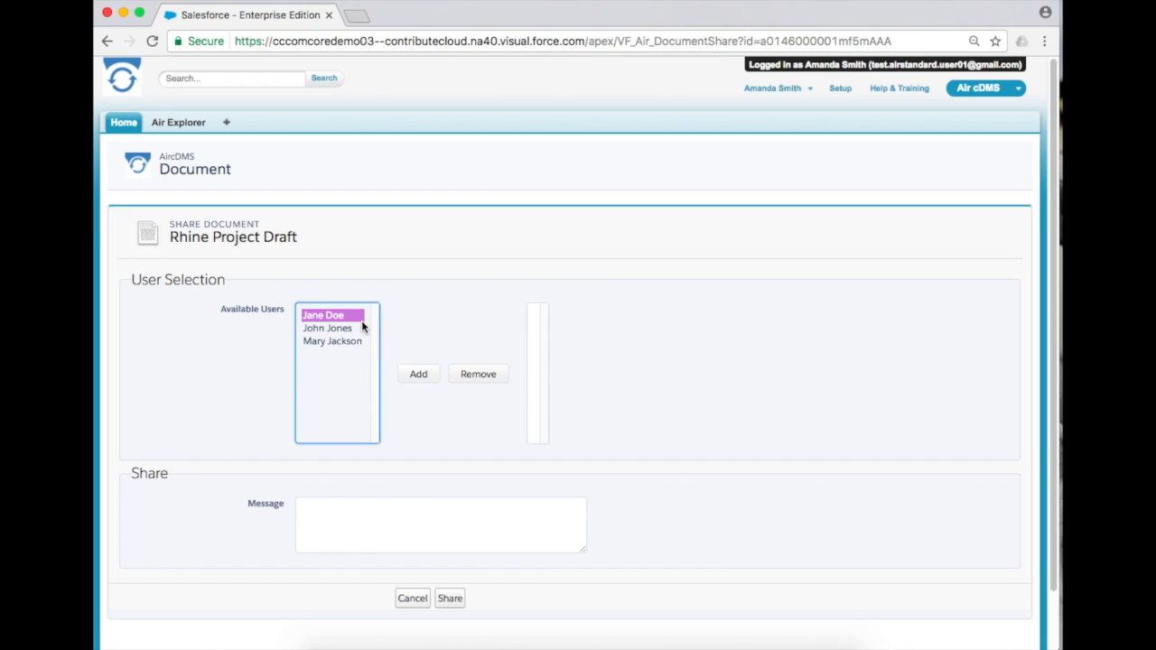
{"action": "left_click", "coordinate": [419, 374]}
{"action": "left_click", "coordinate": [370, 515]}
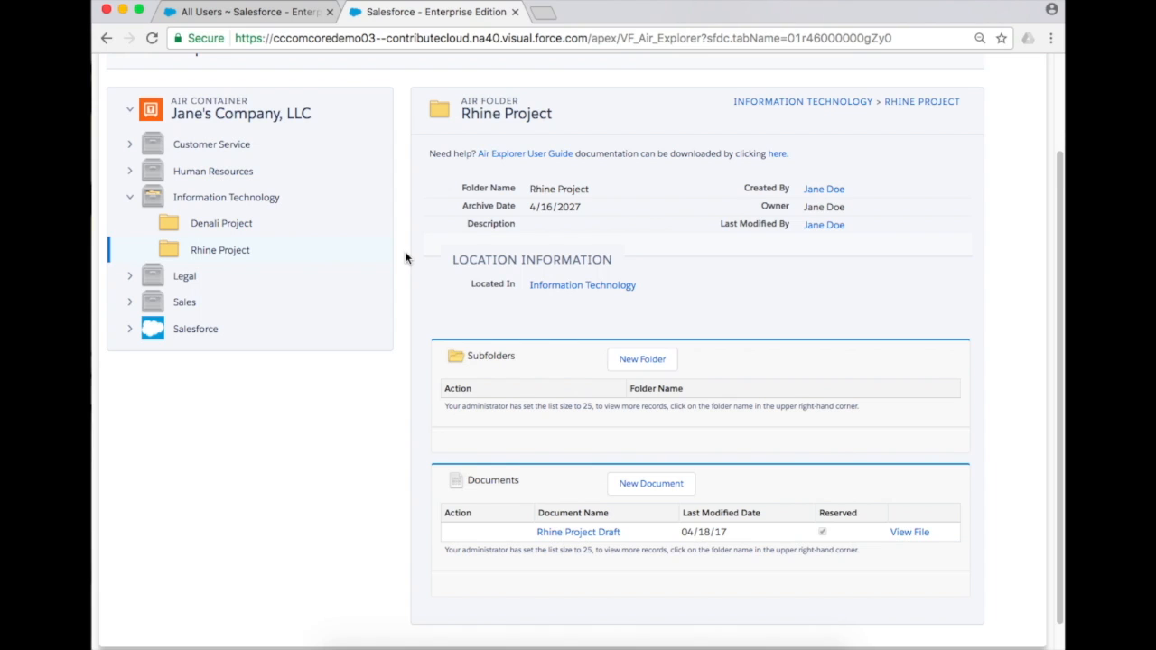
Open the reserved Rhine Project Draft from the Rhine Project folder and request the document
{"action": "left_click", "coordinate": [570, 535]}
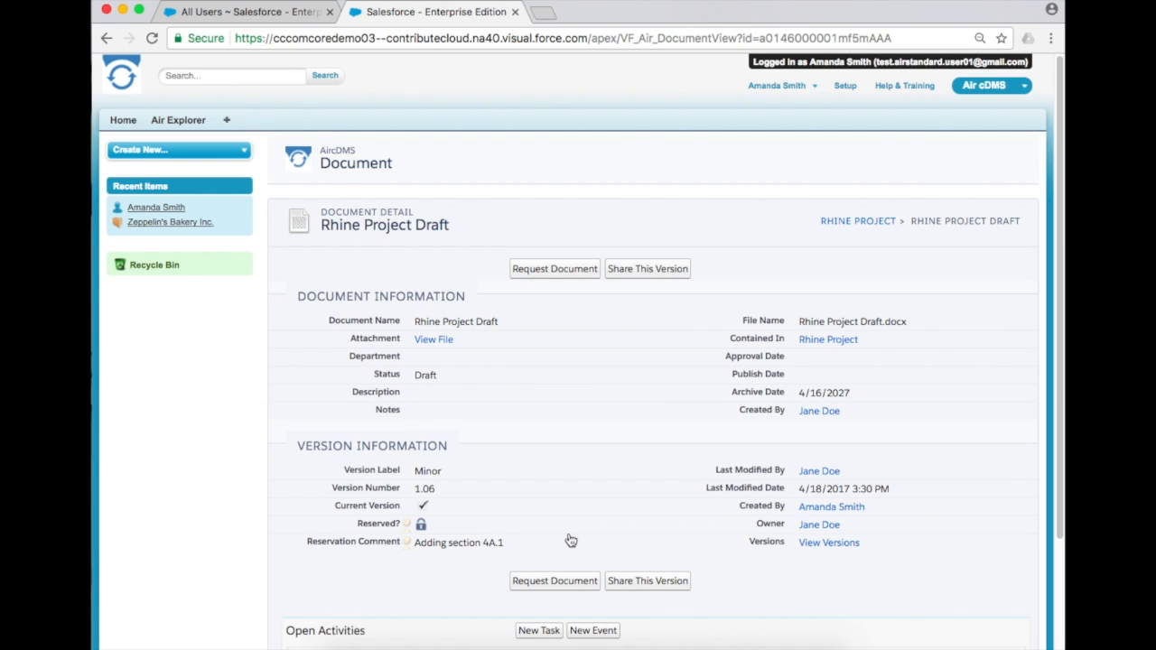
{"action": "left_click", "coordinate": [555, 271]}
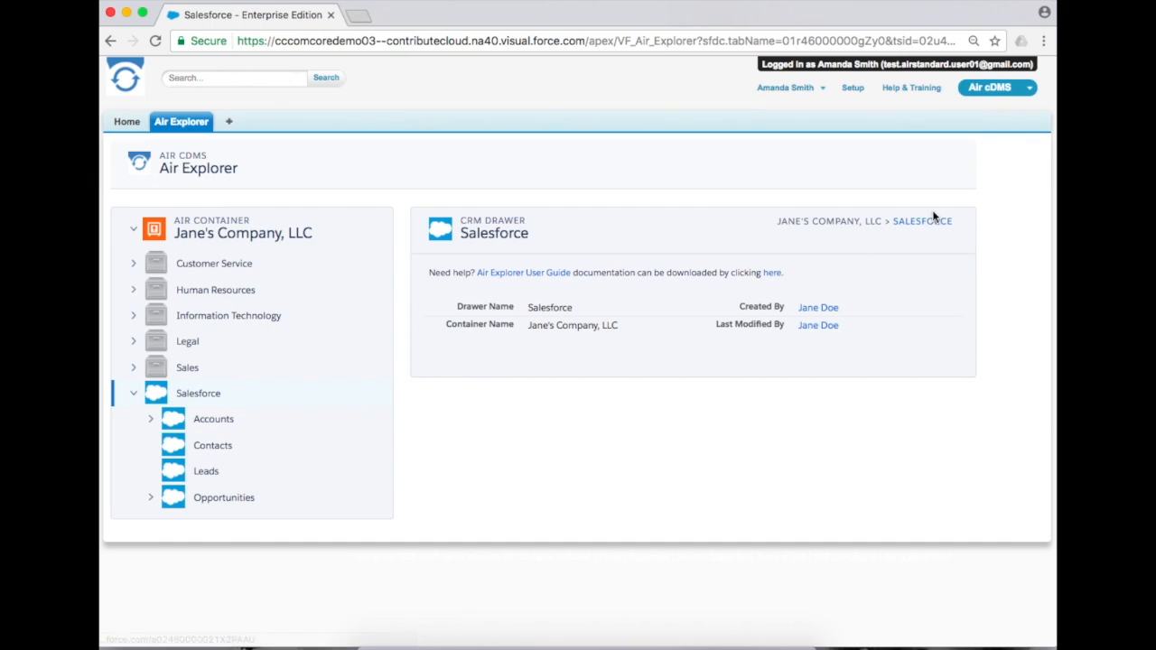
Switch from Air cDMS to the Sales app and open the Verbatim Solutions, Inc. account
{"action": "left_click", "coordinate": [994, 90]}
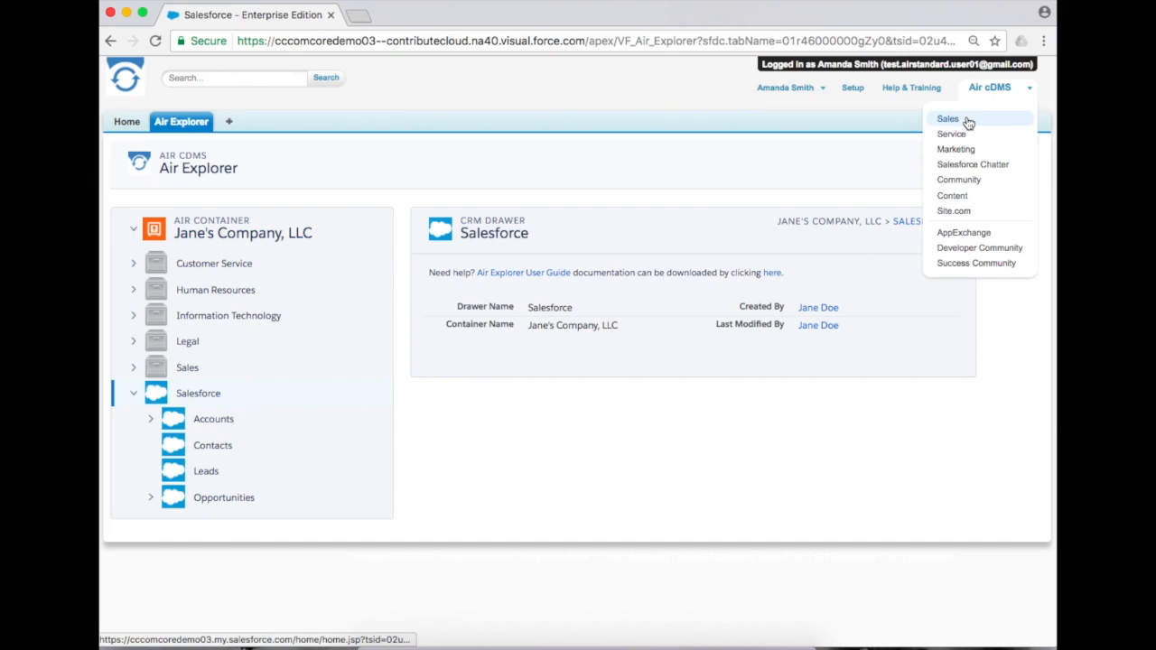
{"action": "left_click", "coordinate": [968, 118]}
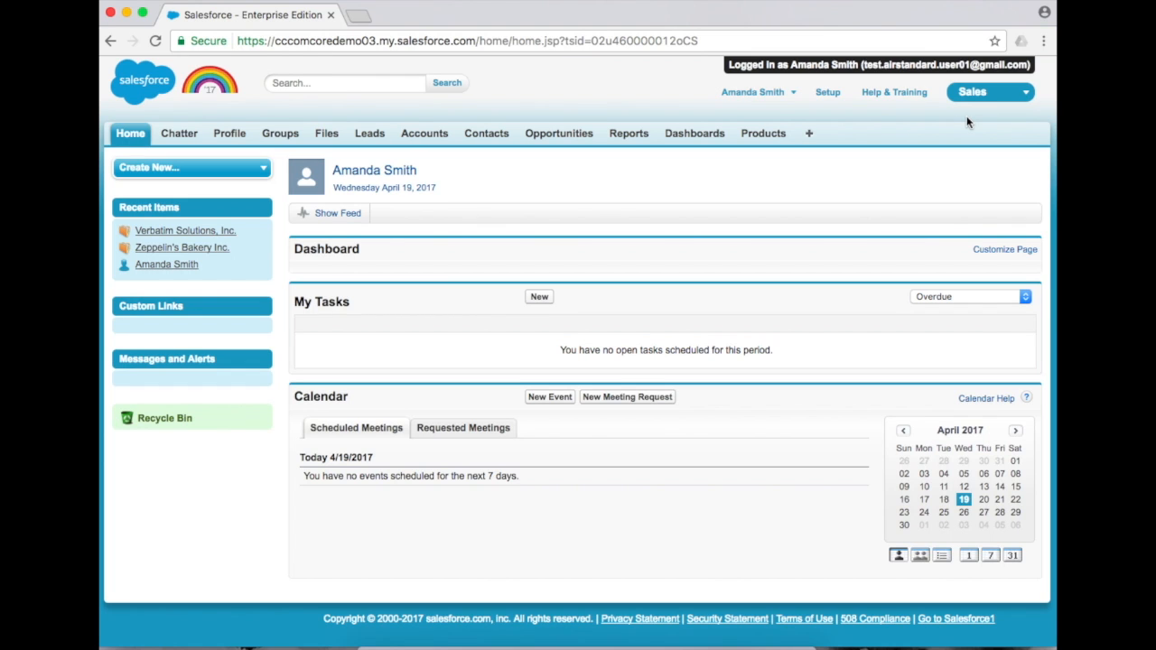
{"action": "left_click", "coordinate": [431, 136]}
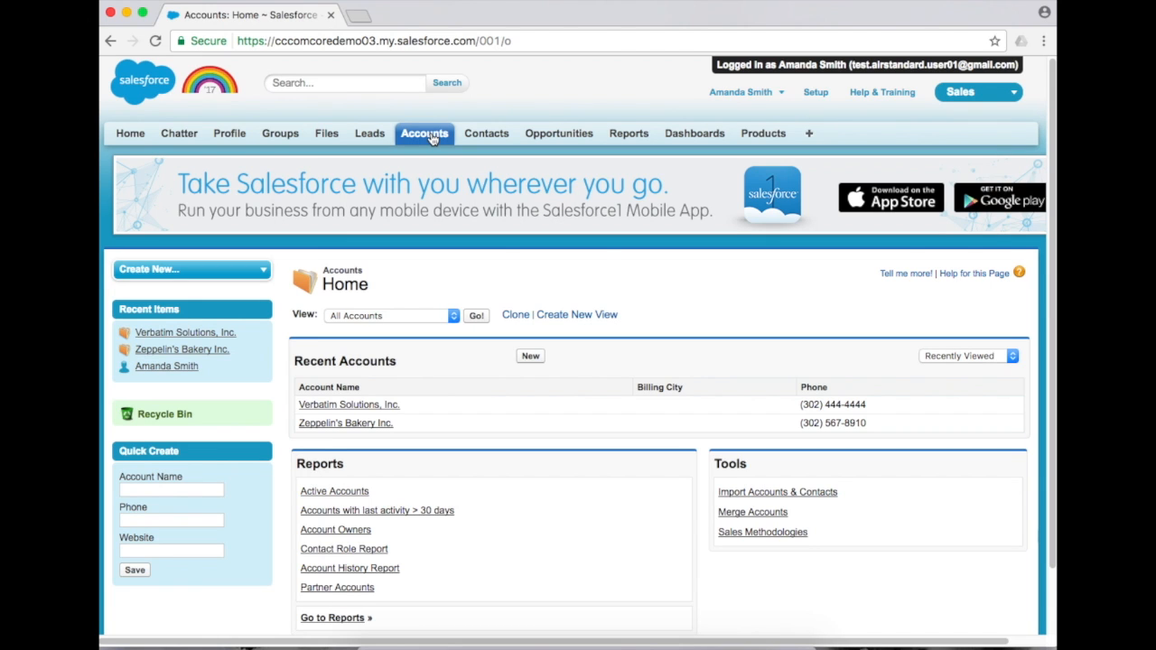
{"action": "scroll", "coordinate": [486, 305], "scroll_direction": "down", "scroll_amount": 1}
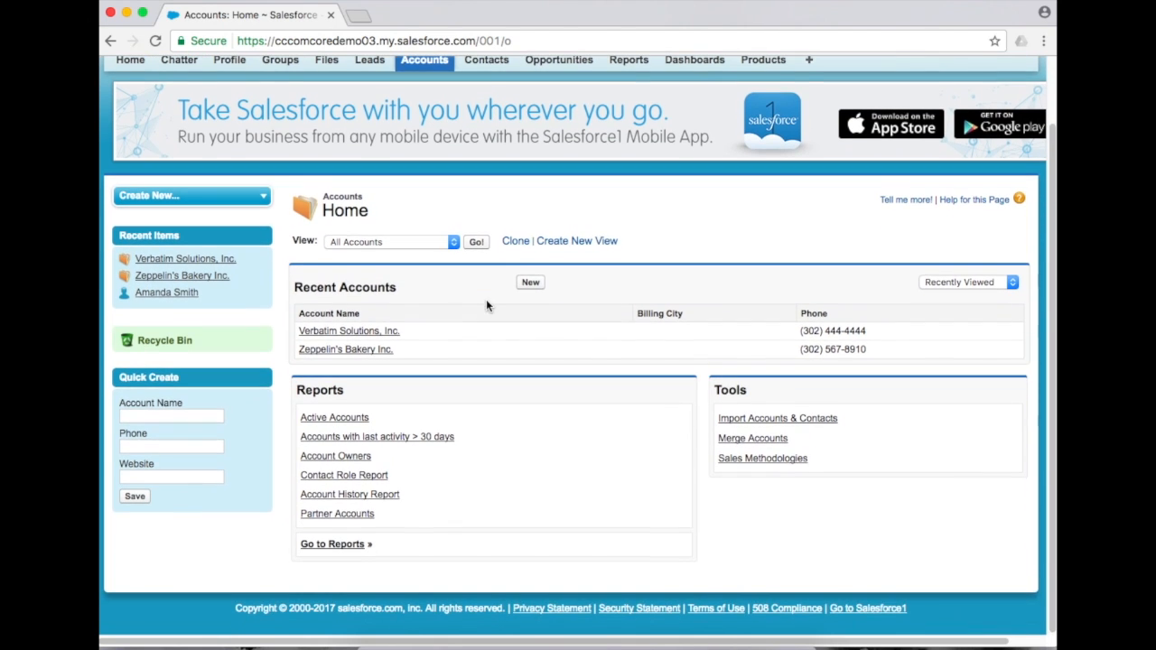
{"action": "left_click", "coordinate": [385, 333]}
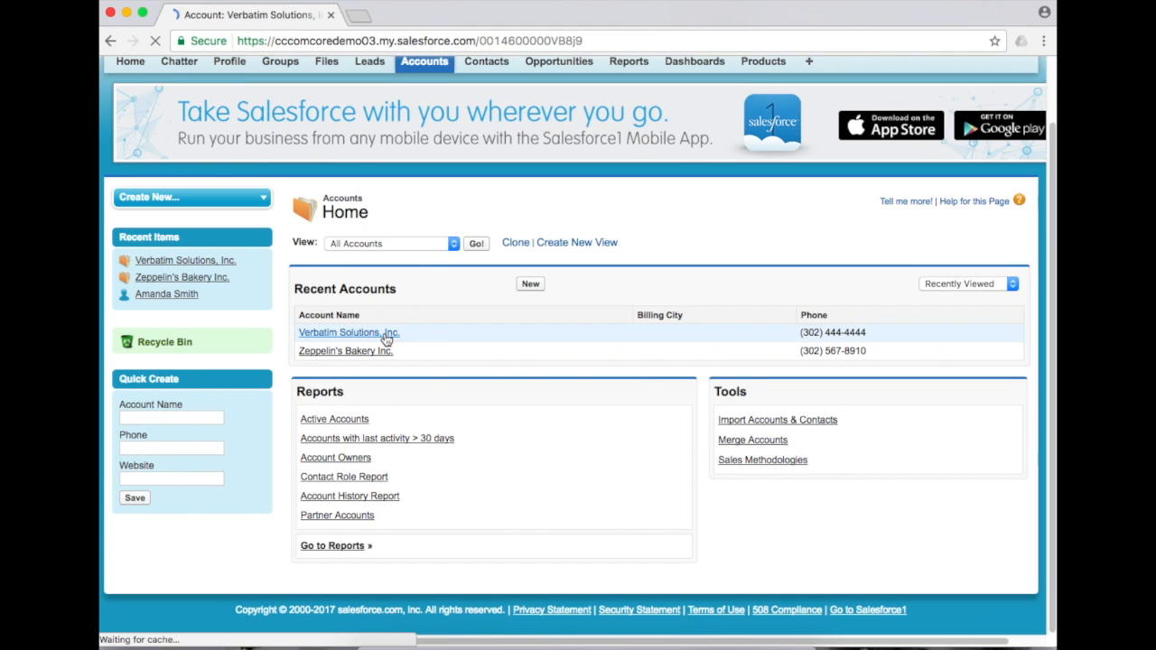
Create a CRM folder named Call History under the Verbatim Solutions, Inc. account and view its subfolder and document sections
{"action": "scroll", "coordinate": [569, 331], "scroll_direction": "down", "scroll_amount": 3}
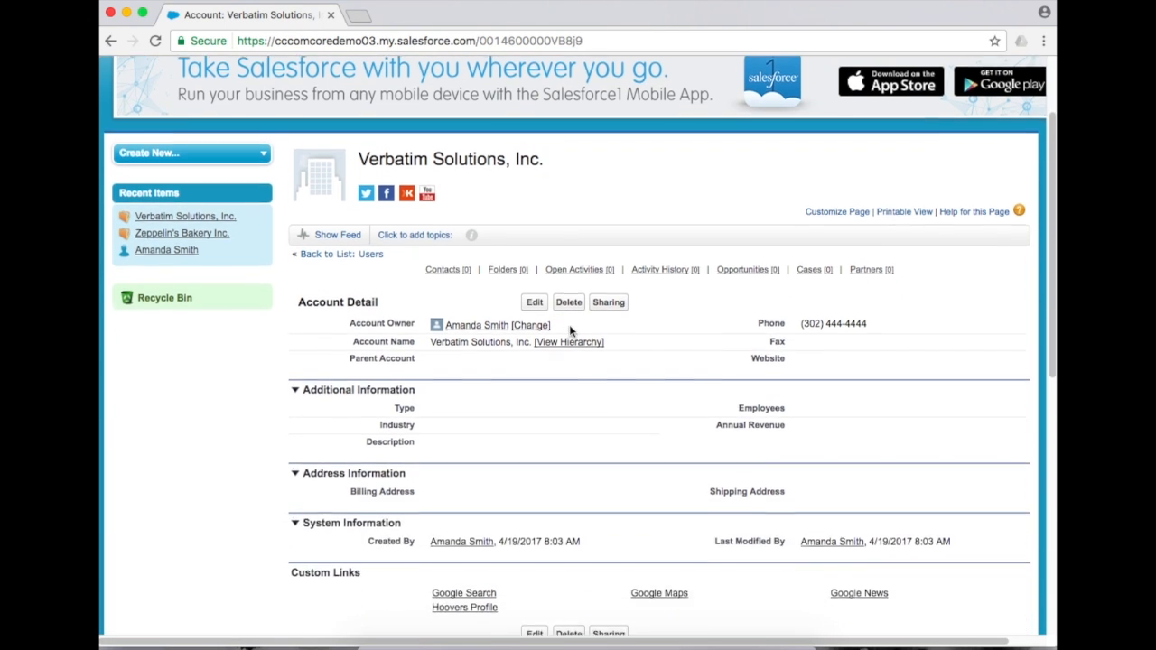
{"action": "mouse_move", "coordinate": [511, 264]}
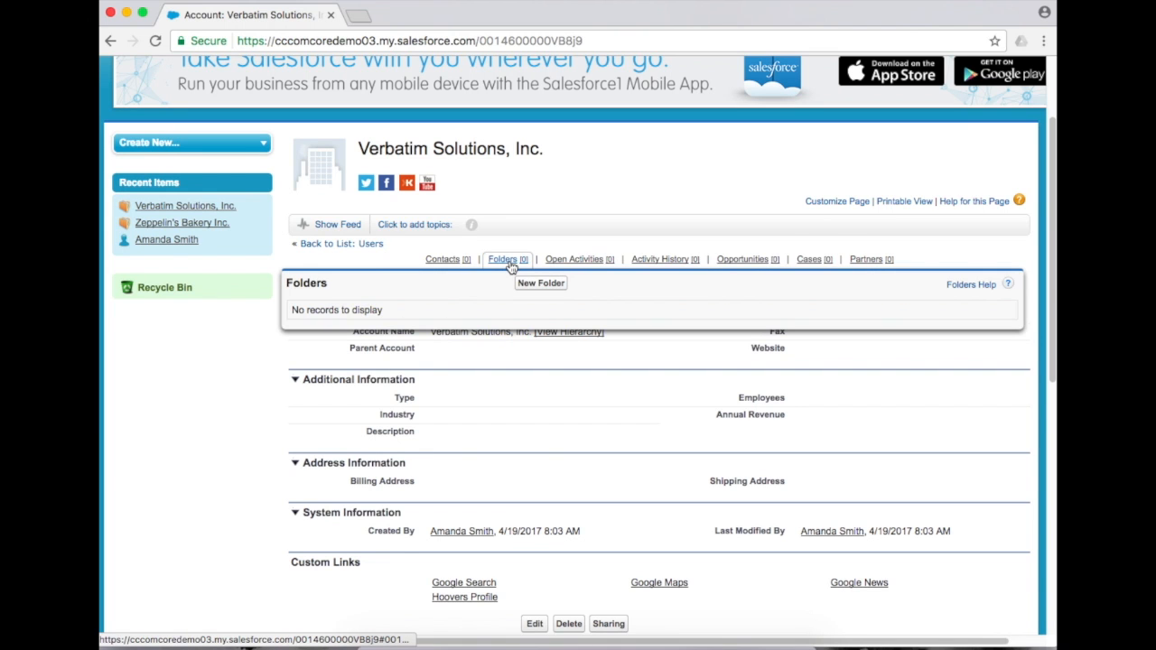
{"action": "scroll", "coordinate": [511, 265], "scroll_direction": "down", "scroll_amount": 5}
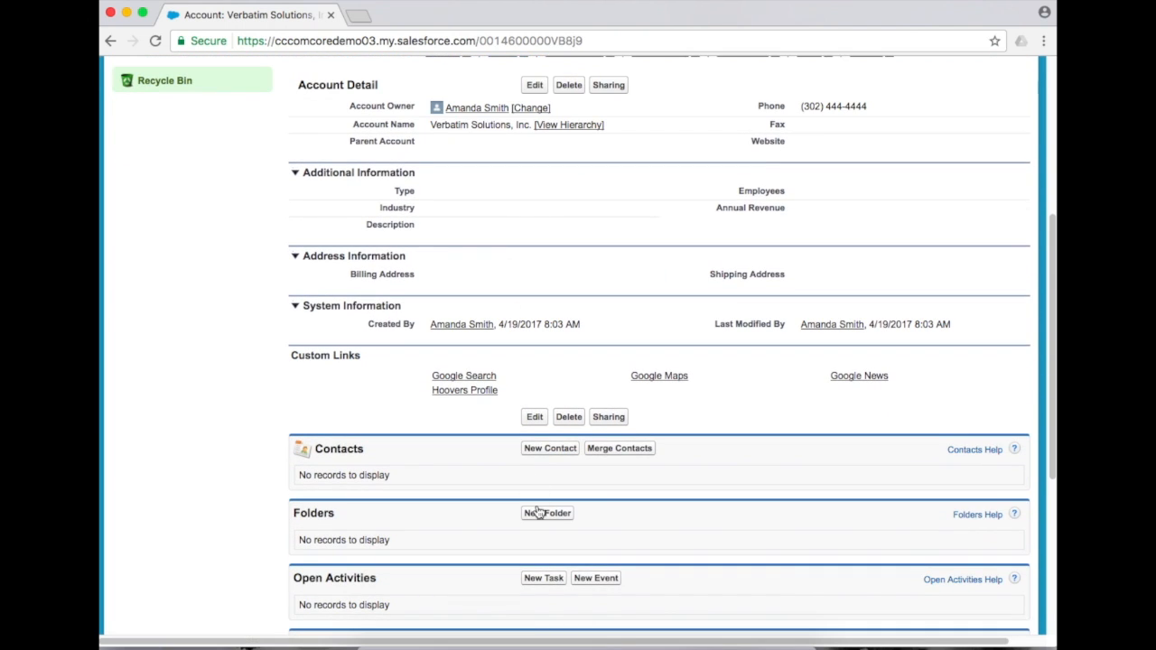
{"action": "left_click", "coordinate": [537, 522]}
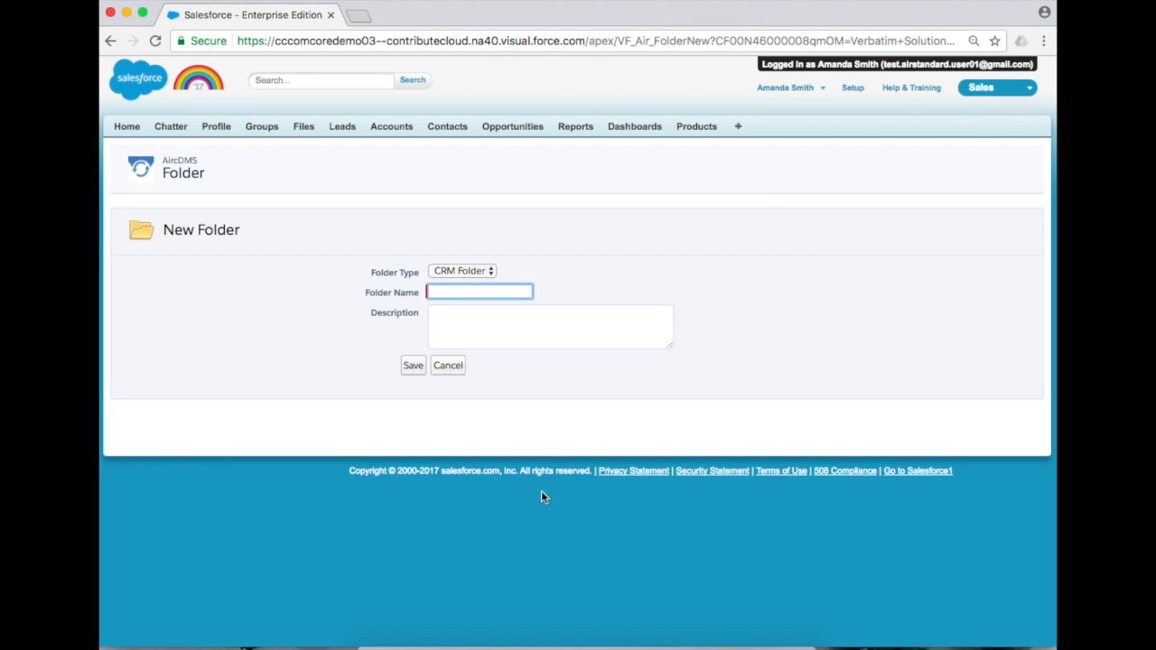
{"action": "type", "text": "Call"}
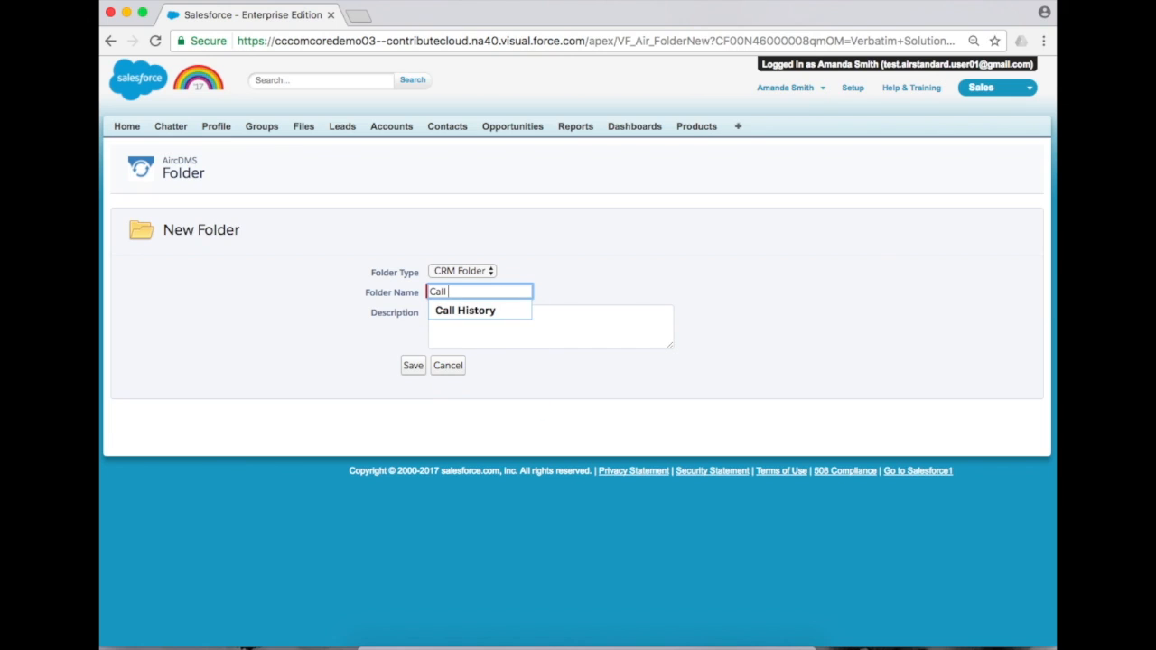
{"action": "left_click", "coordinate": [460, 311]}
{"action": "left_click", "coordinate": [414, 369]}
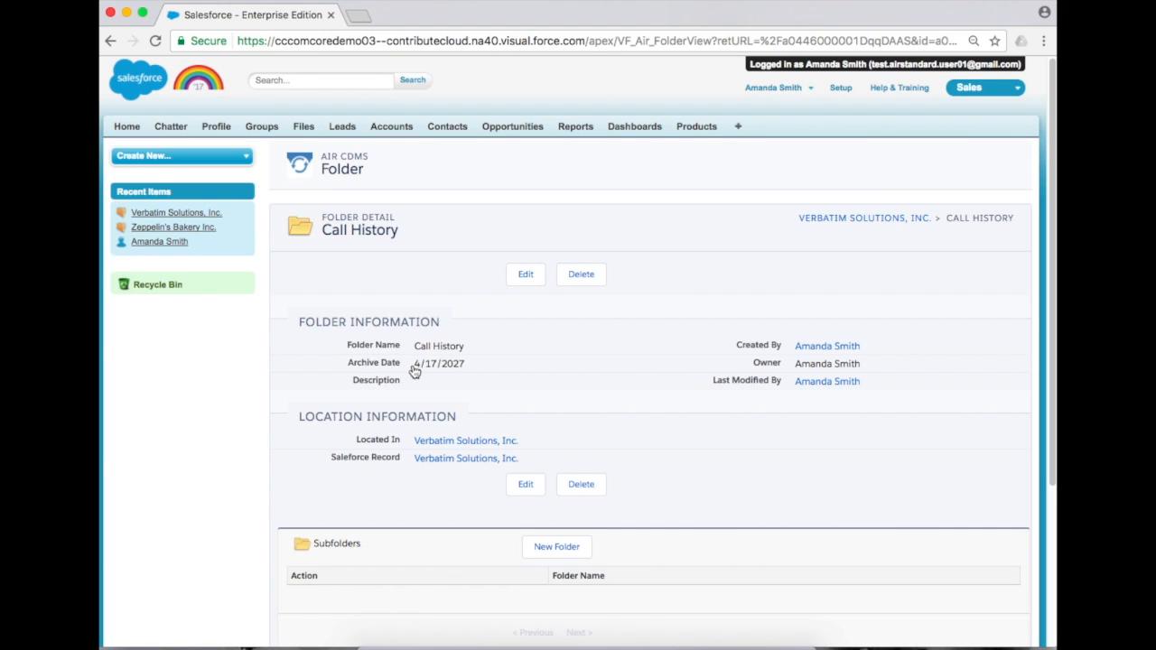
{"action": "scroll", "coordinate": [414, 370], "scroll_direction": "down", "scroll_amount": 5}
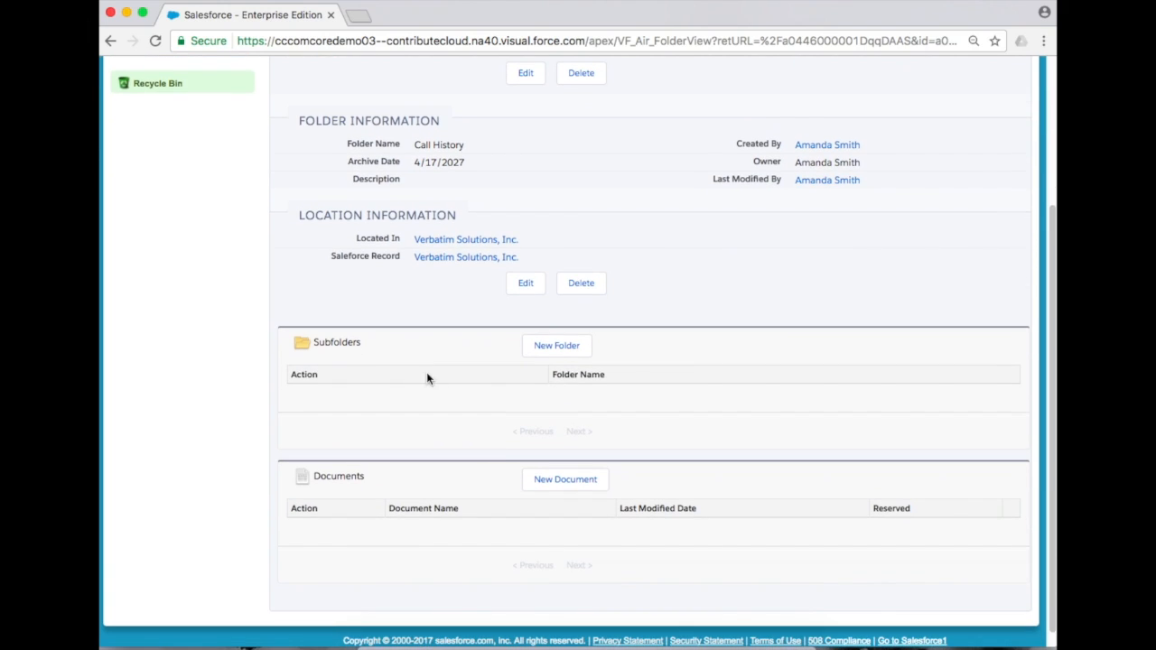
Upload the Call History Word file from the Desktop as a new document in the Call History folder, named after the attachment
{"action": "left_click", "coordinate": [553, 479]}
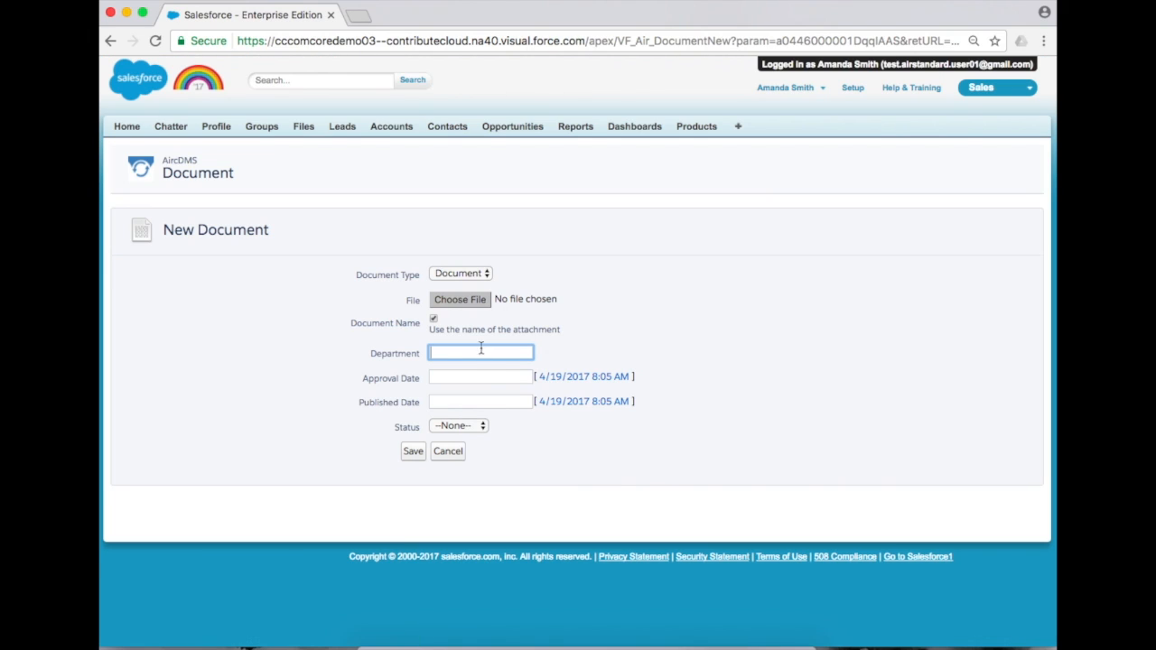
{"action": "left_click", "coordinate": [468, 303]}
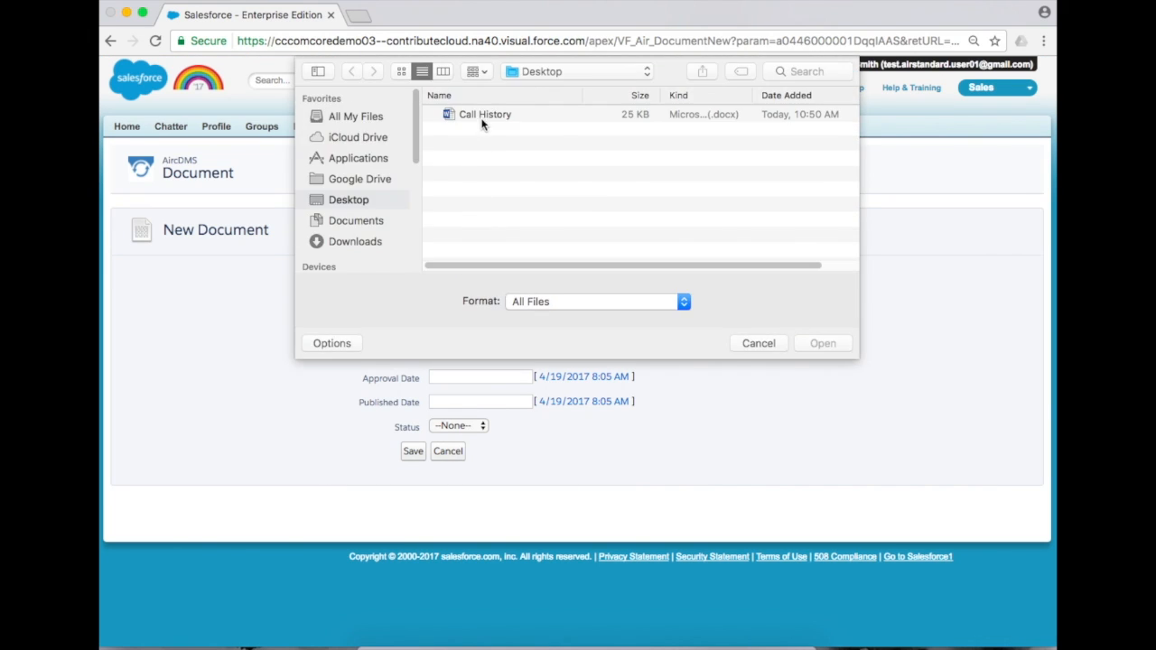
{"action": "left_click", "coordinate": [480, 115]}
{"action": "left_click", "coordinate": [811, 344]}
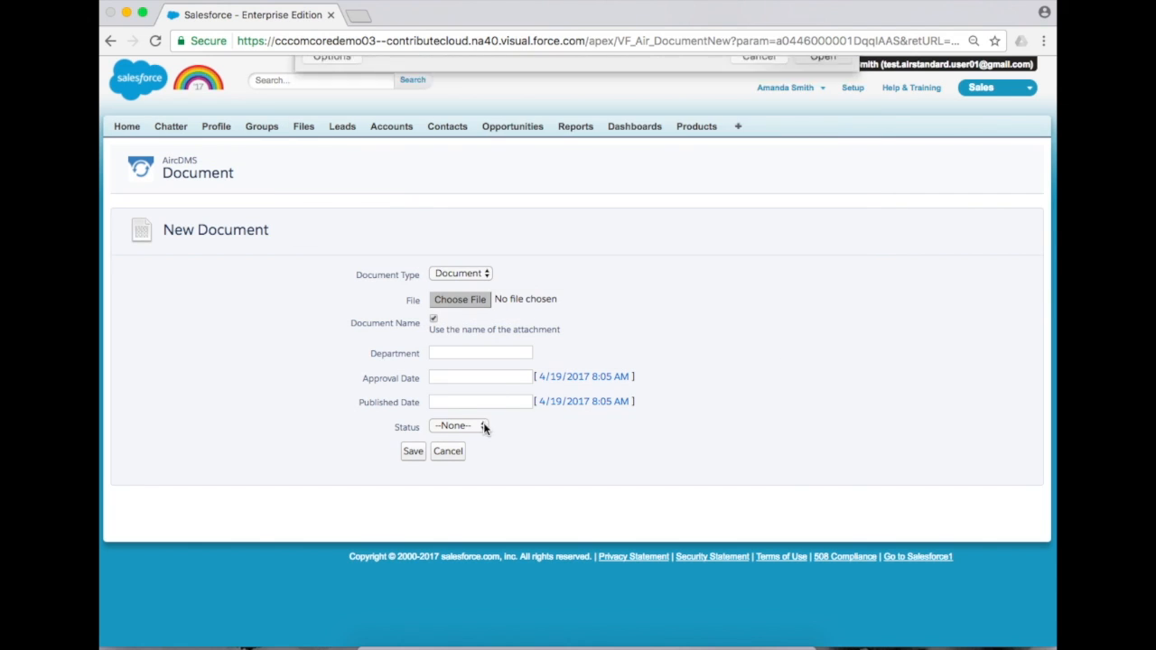
{"action": "left_click", "coordinate": [413, 450]}
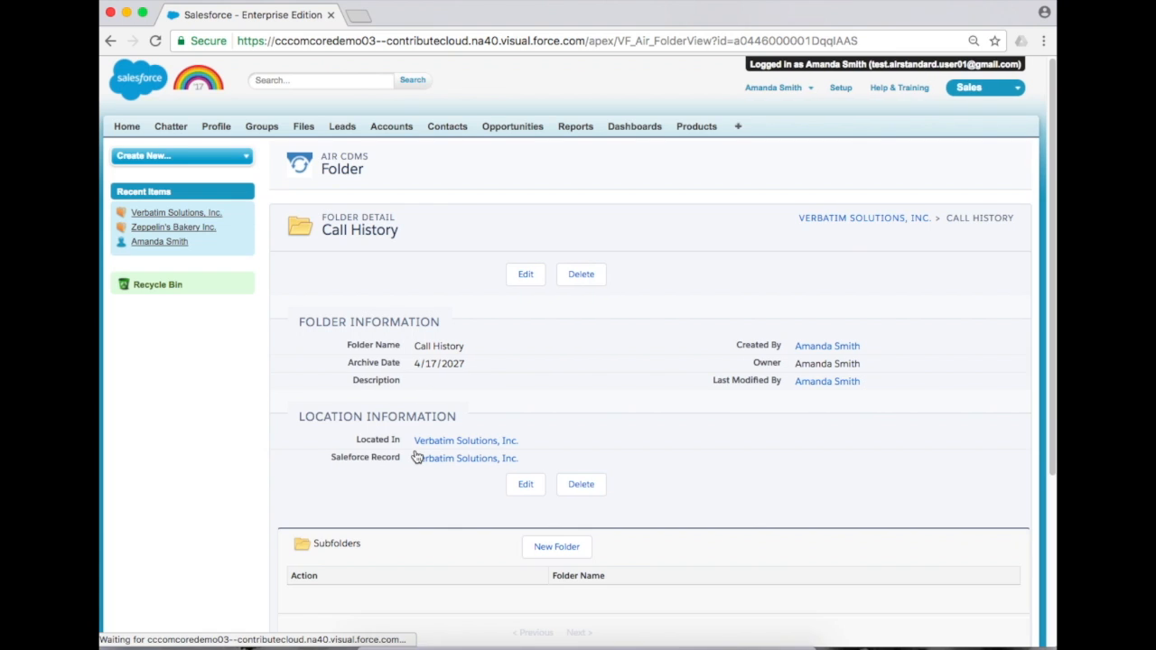
{"action": "scroll", "coordinate": [417, 457], "scroll_direction": "down", "scroll_amount": 4}
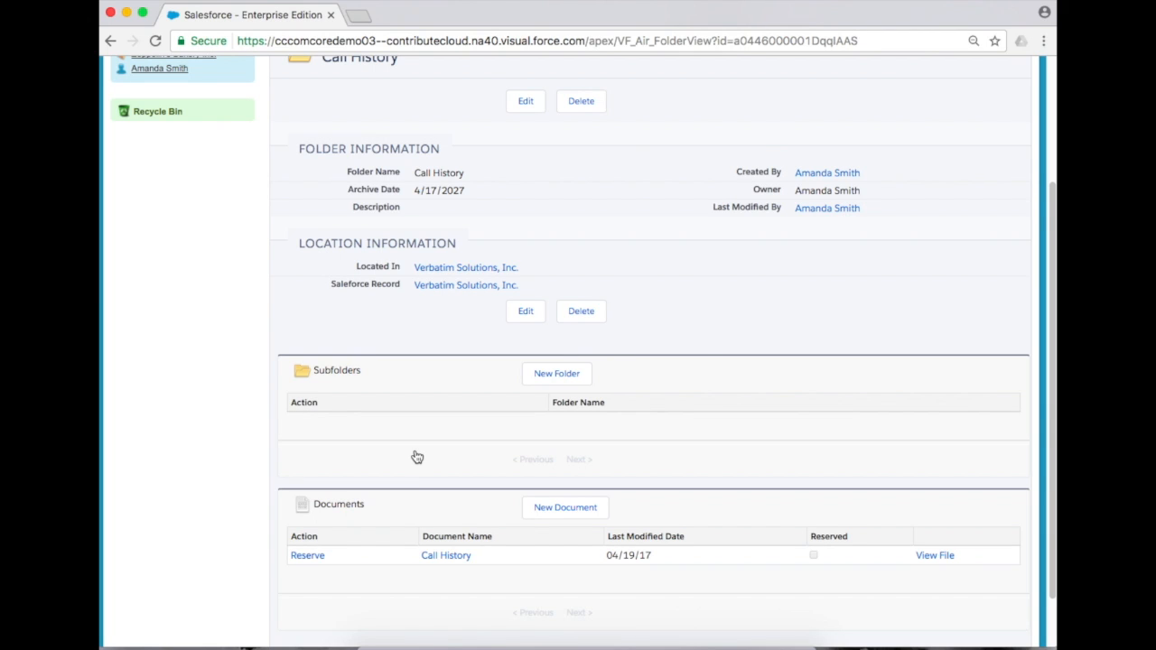
Reopen the Verbatim Solutions, Inc. account and check the folders listed under it
{"action": "scroll", "coordinate": [415, 457], "scroll_direction": "up", "scroll_amount": 4}
{"action": "left_click", "coordinate": [398, 128]}
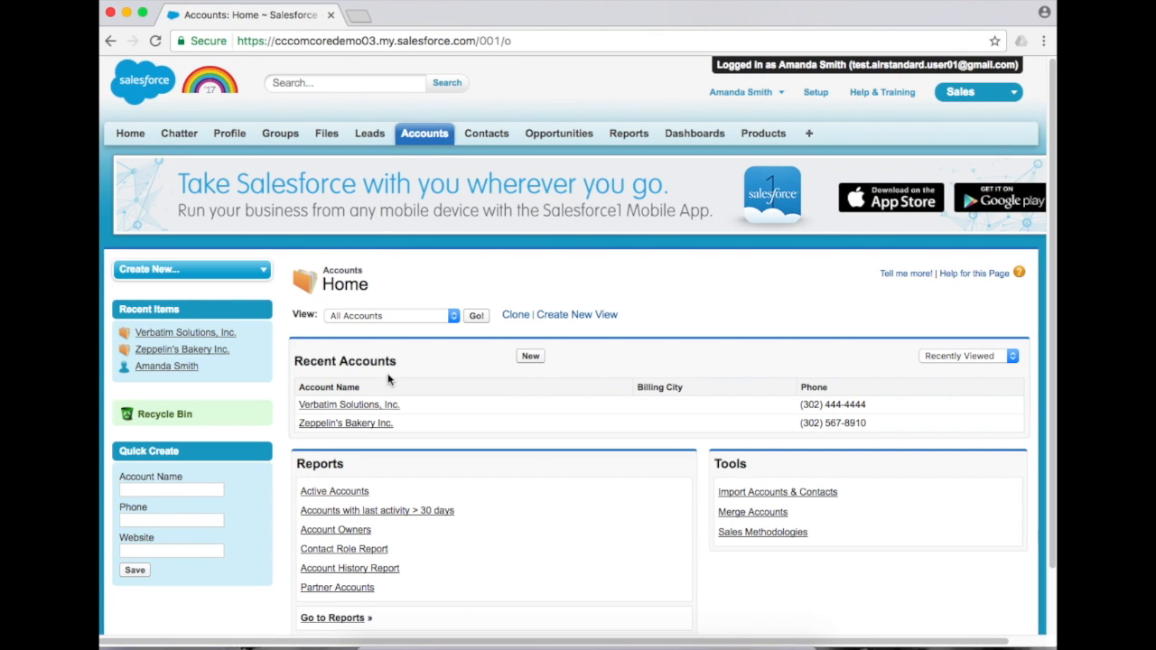
{"action": "left_click", "coordinate": [372, 407]}
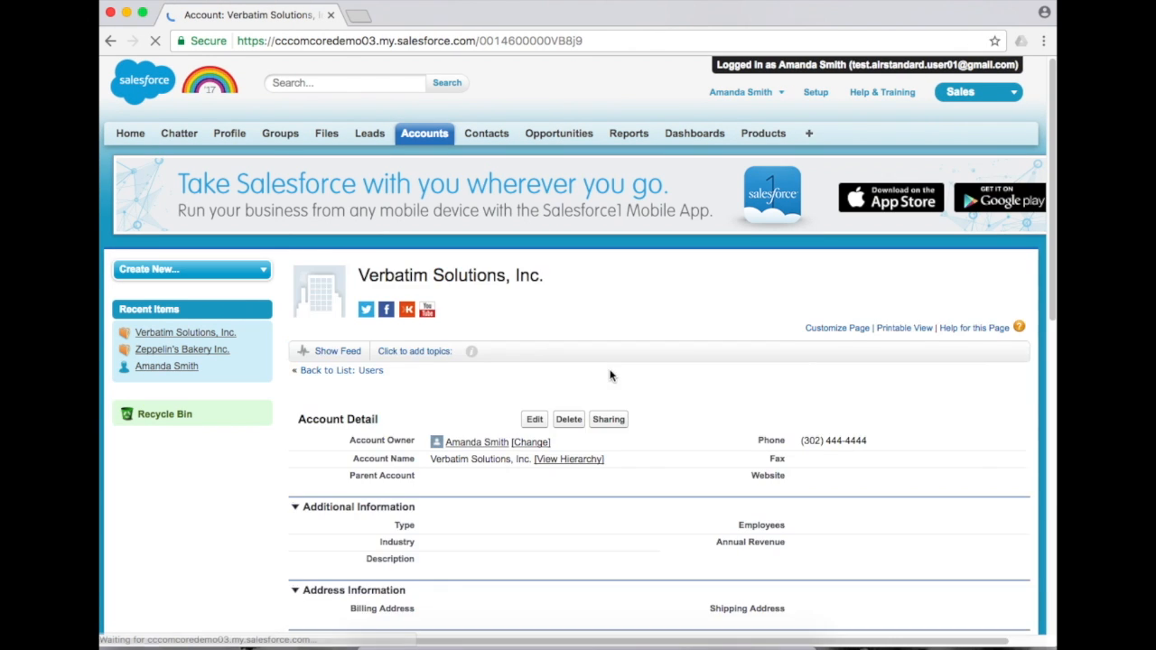
{"action": "scroll", "coordinate": [610, 375], "scroll_direction": "down", "scroll_amount": 4}
{"action": "mouse_move", "coordinate": [510, 230]}
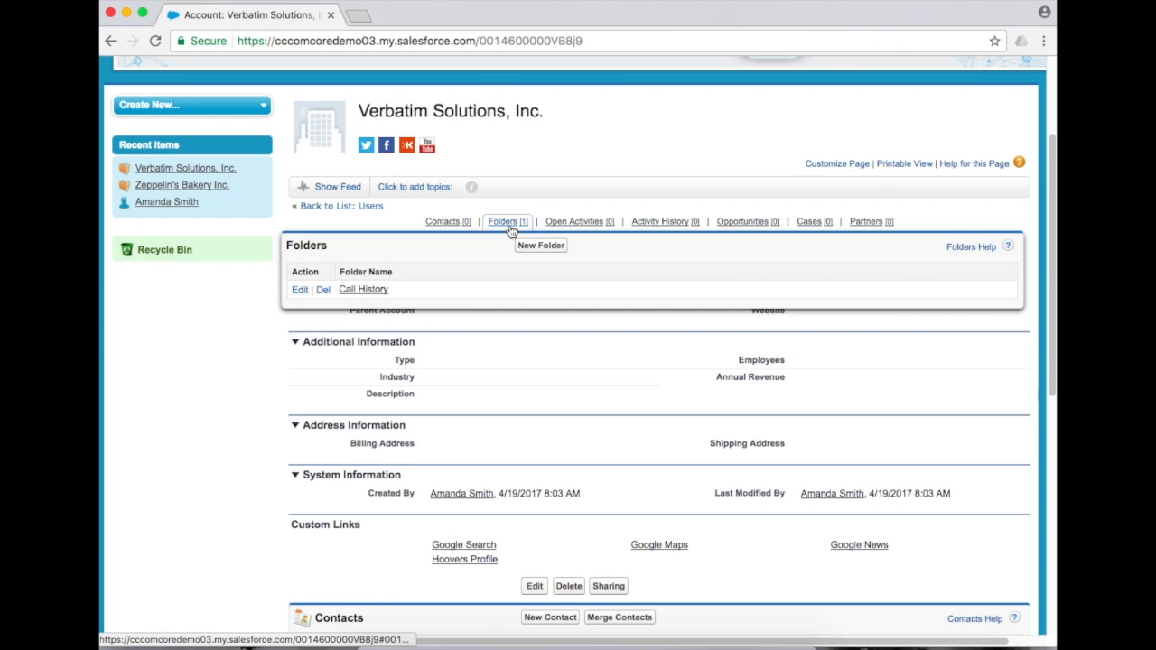
{"action": "scroll", "coordinate": [510, 230], "scroll_direction": "down", "scroll_amount": 5}
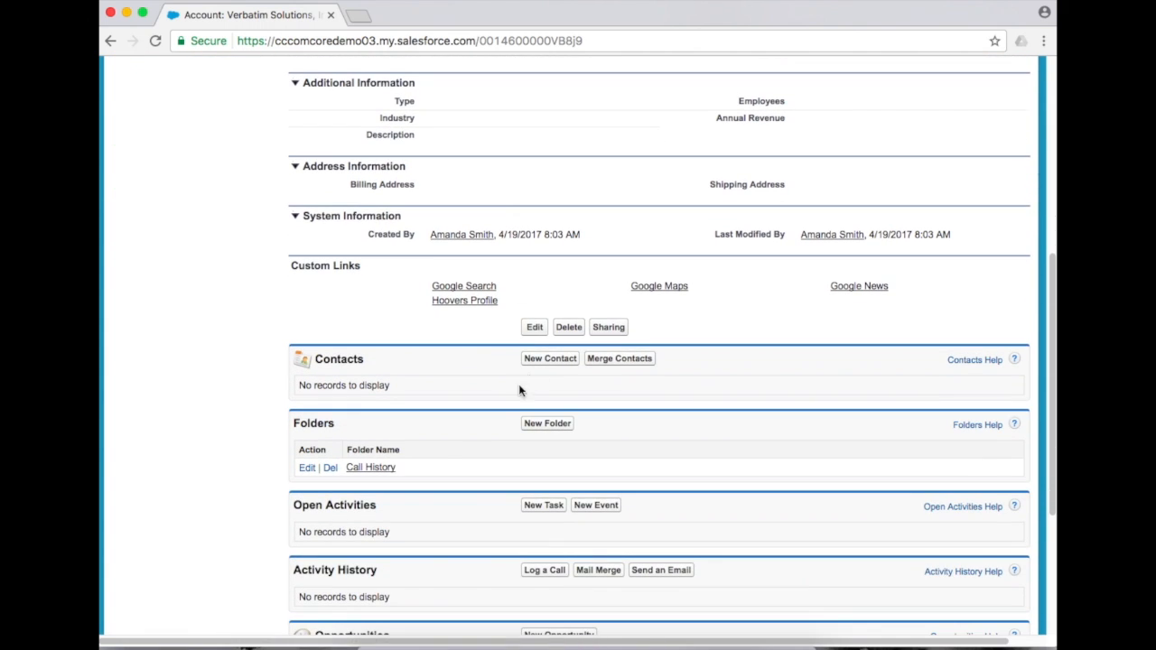